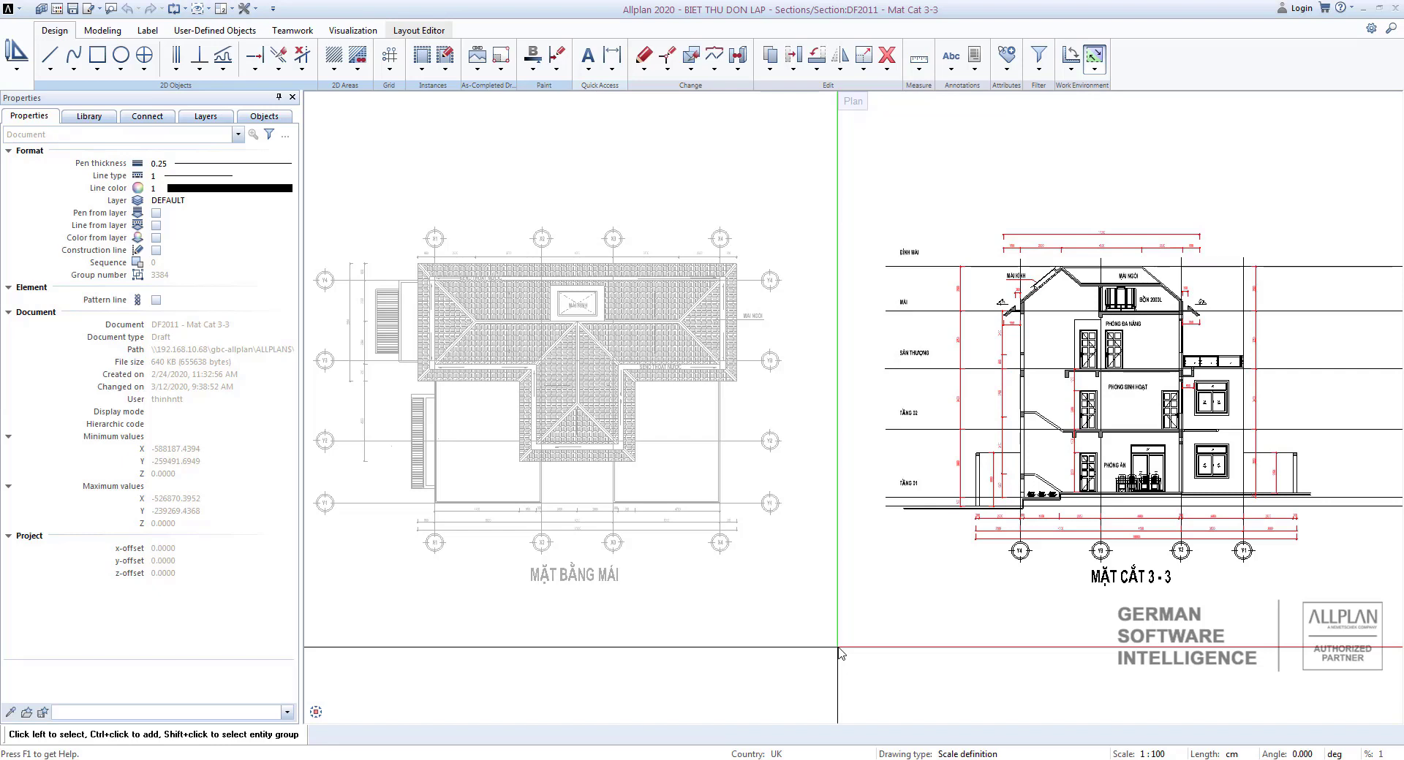
Review which drawing files are open in the building structure alongside the 3-3 section.
middle_drag(909, 551, 864, 568)
scroll(863, 563, up, 1)
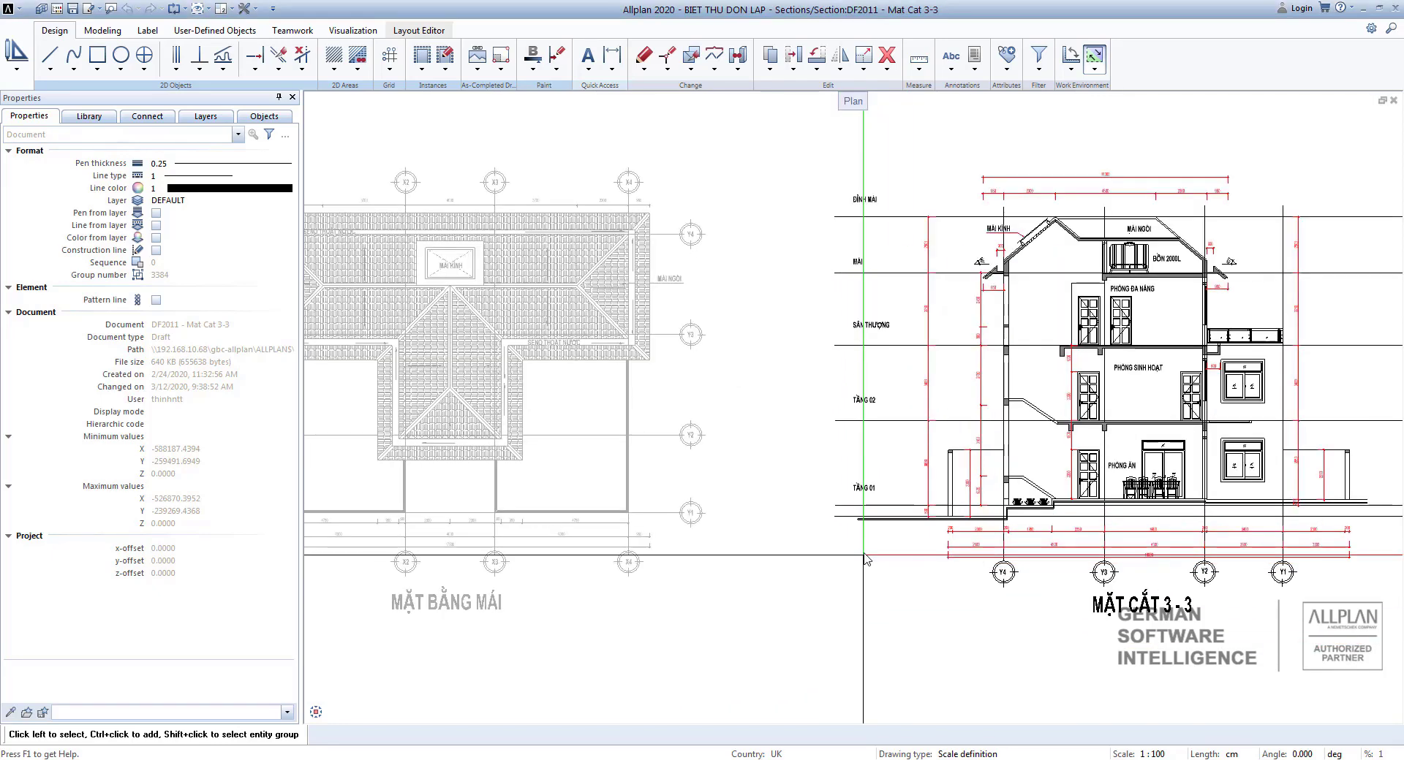
mouse_move(835, 518)
middle_down()
mouse_move(952, 510)
mouse_move(922, 590)
middle_up()
scroll(906, 535, up, 1)
scroll(922, 526, up, 1)
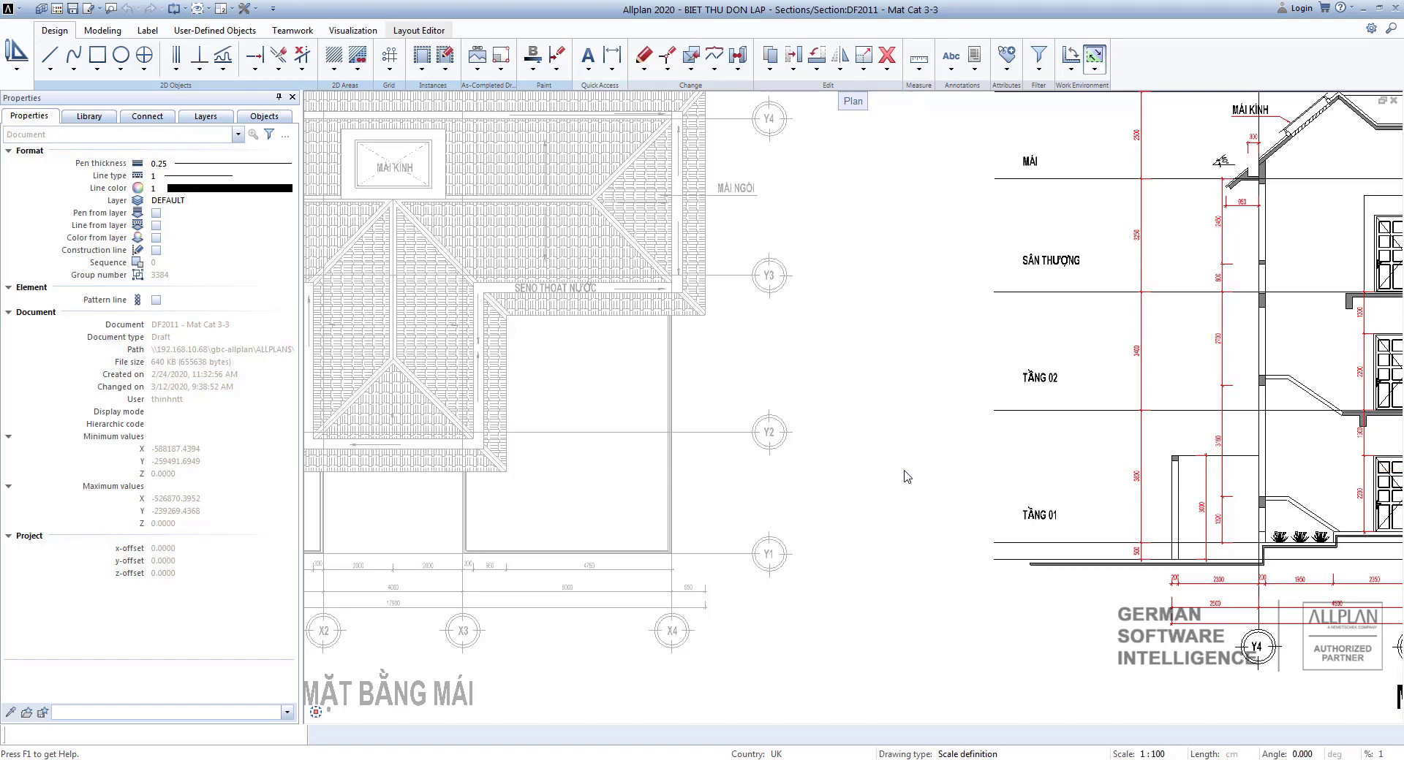
key(F2)
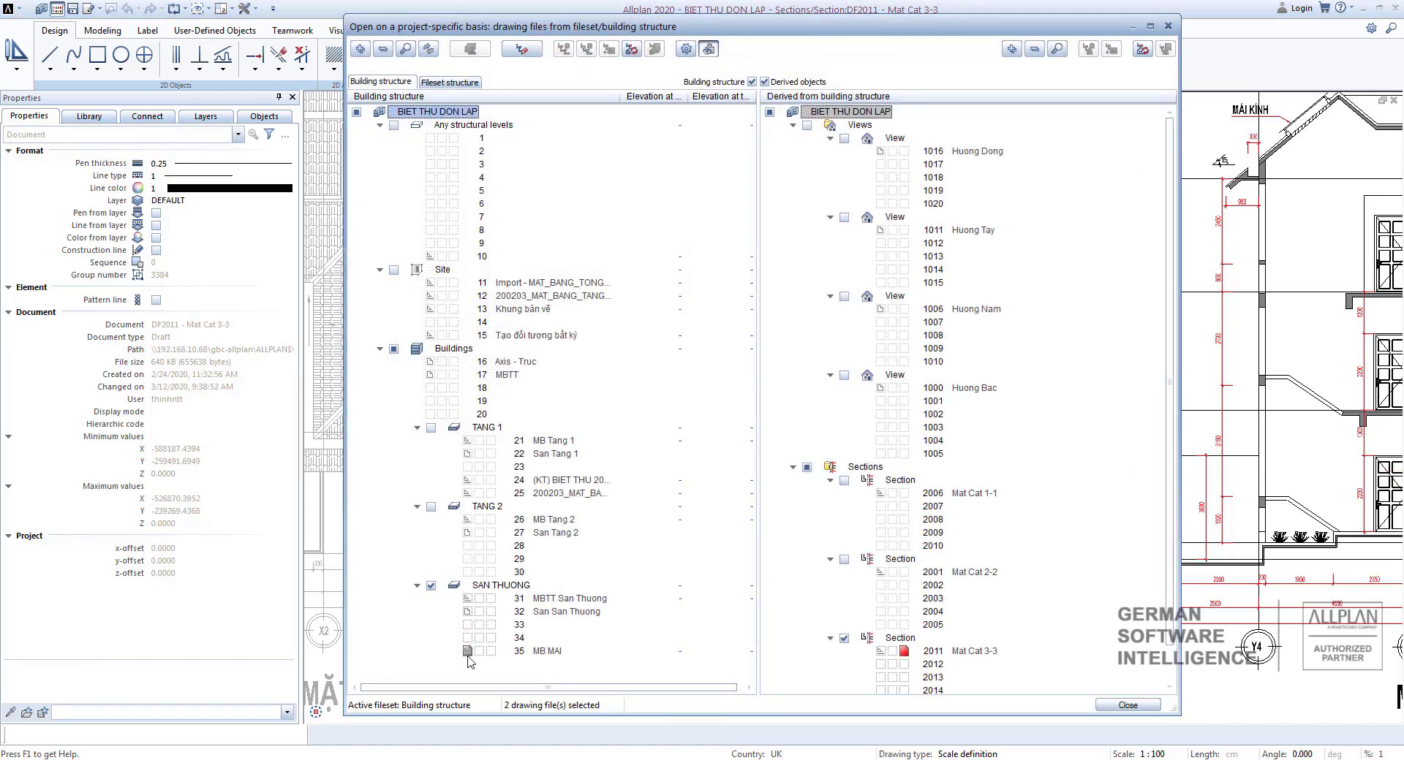
click(1127, 705)
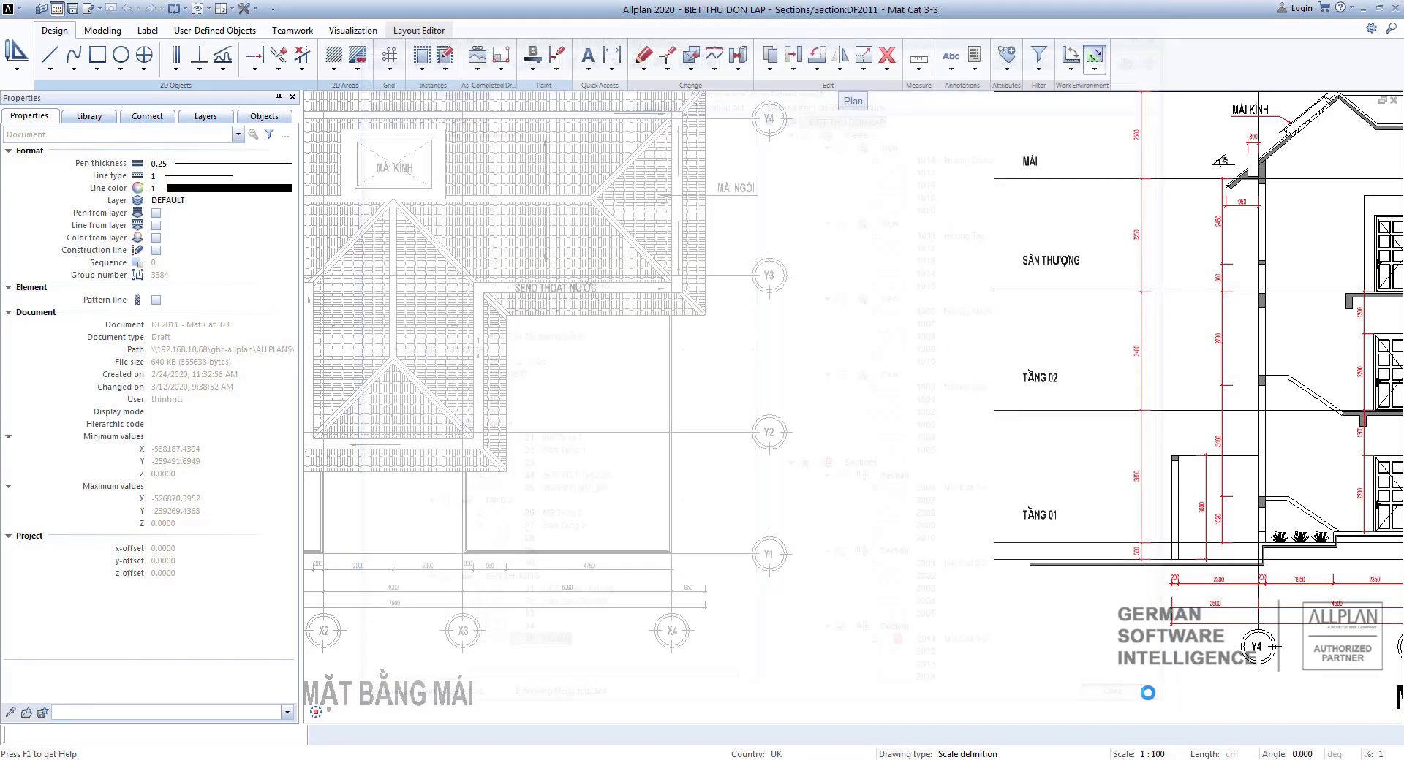
Draw a small triangular level marker with the Line tool beneath the TẦNG 01 floor line.
scroll(865, 511, up, 2)
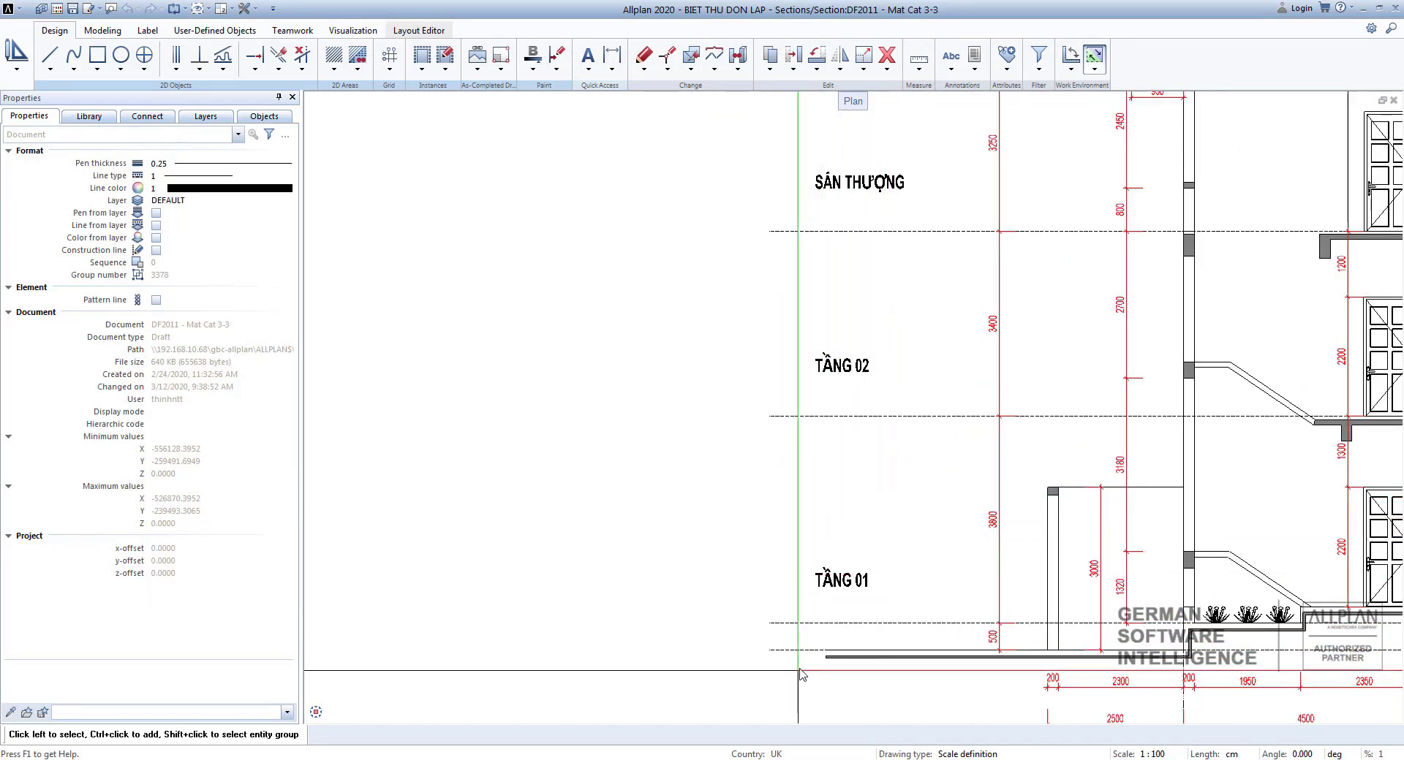
scroll(773, 538, up, 2)
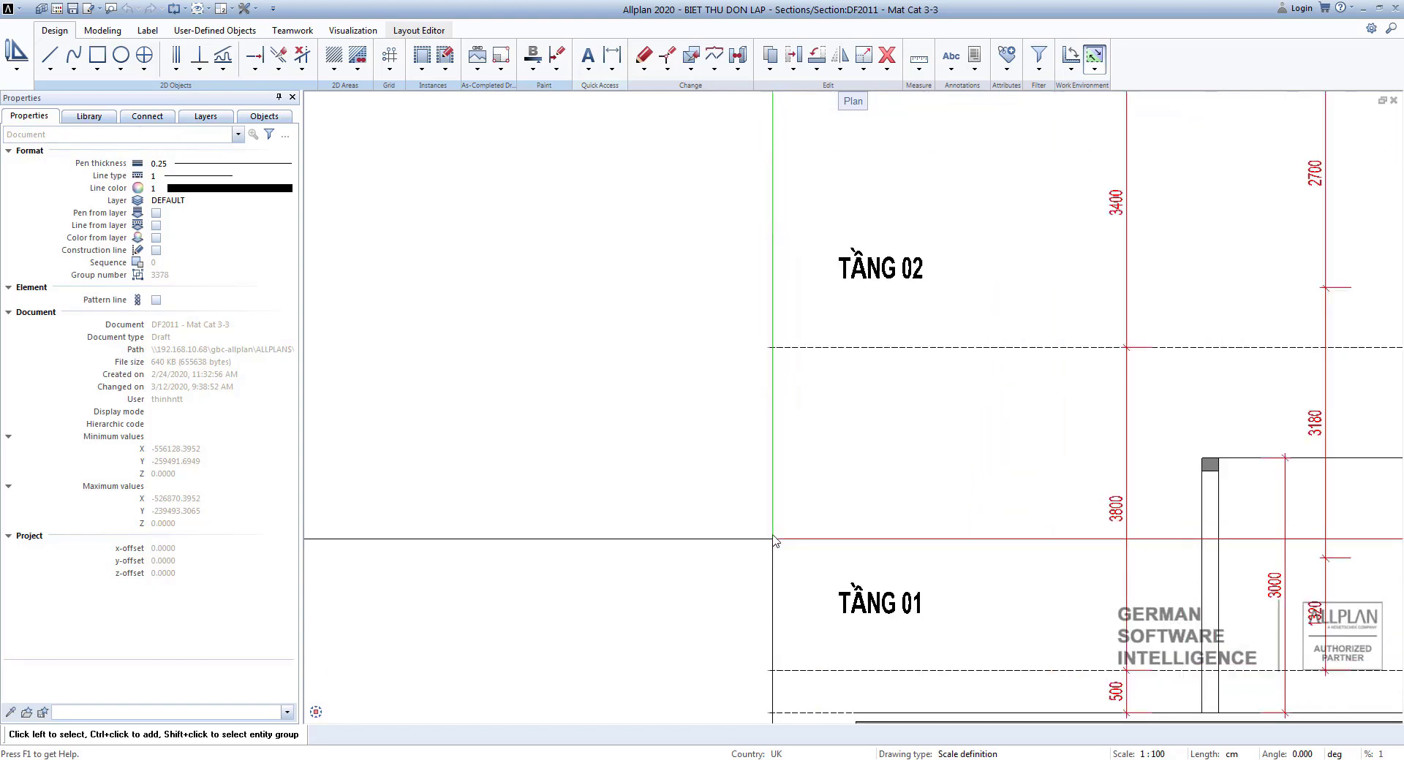
scroll(856, 453, down, 3)
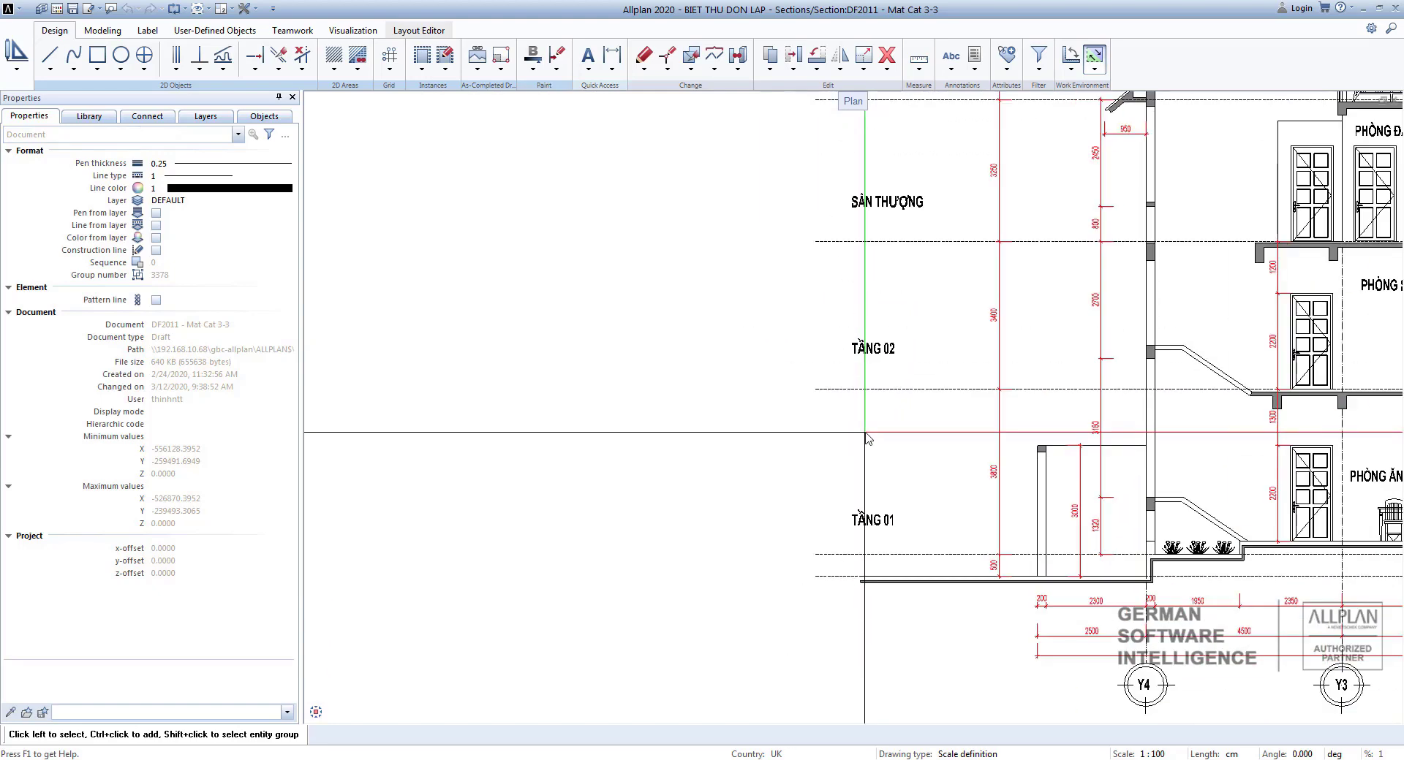
scroll(857, 479, down, 2)
scroll(921, 479, up, 4)
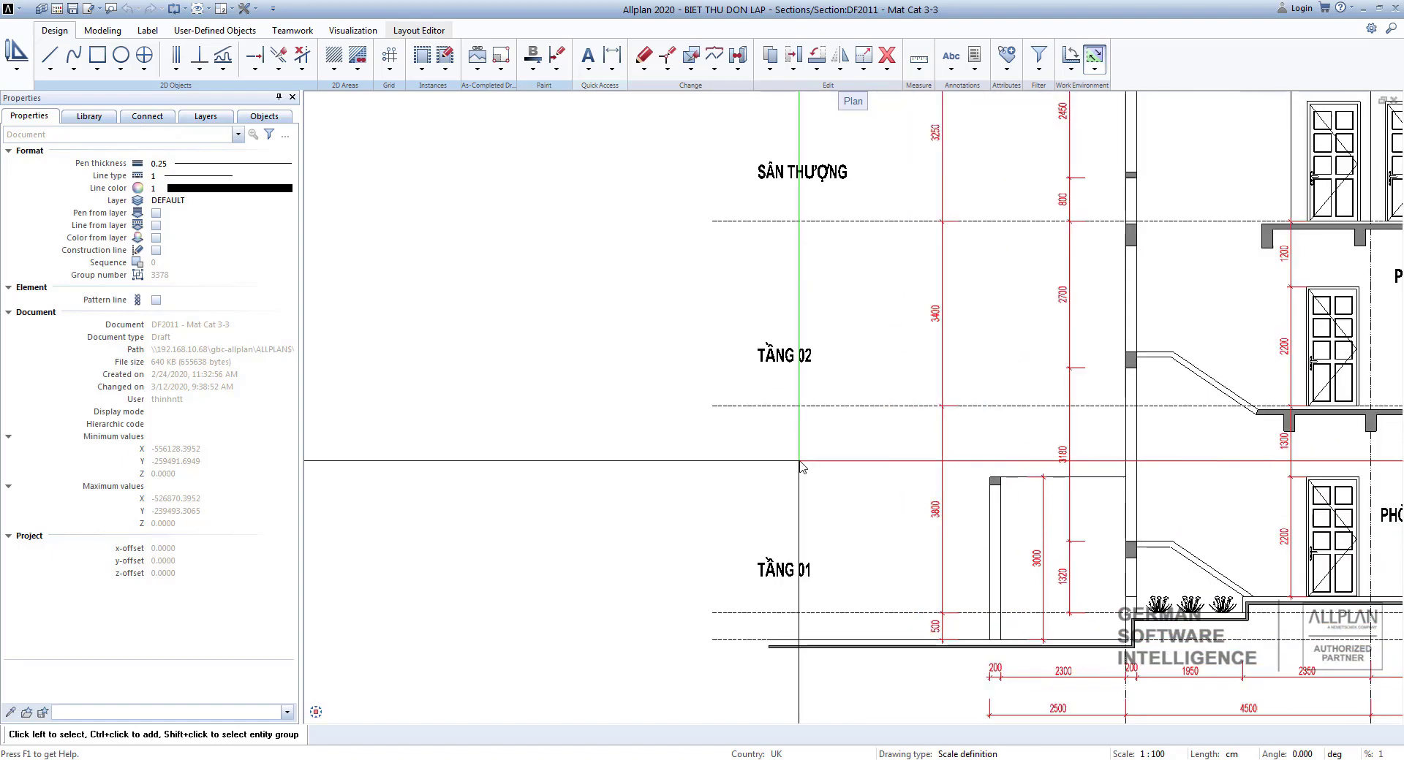
scroll(960, 481, up, 4)
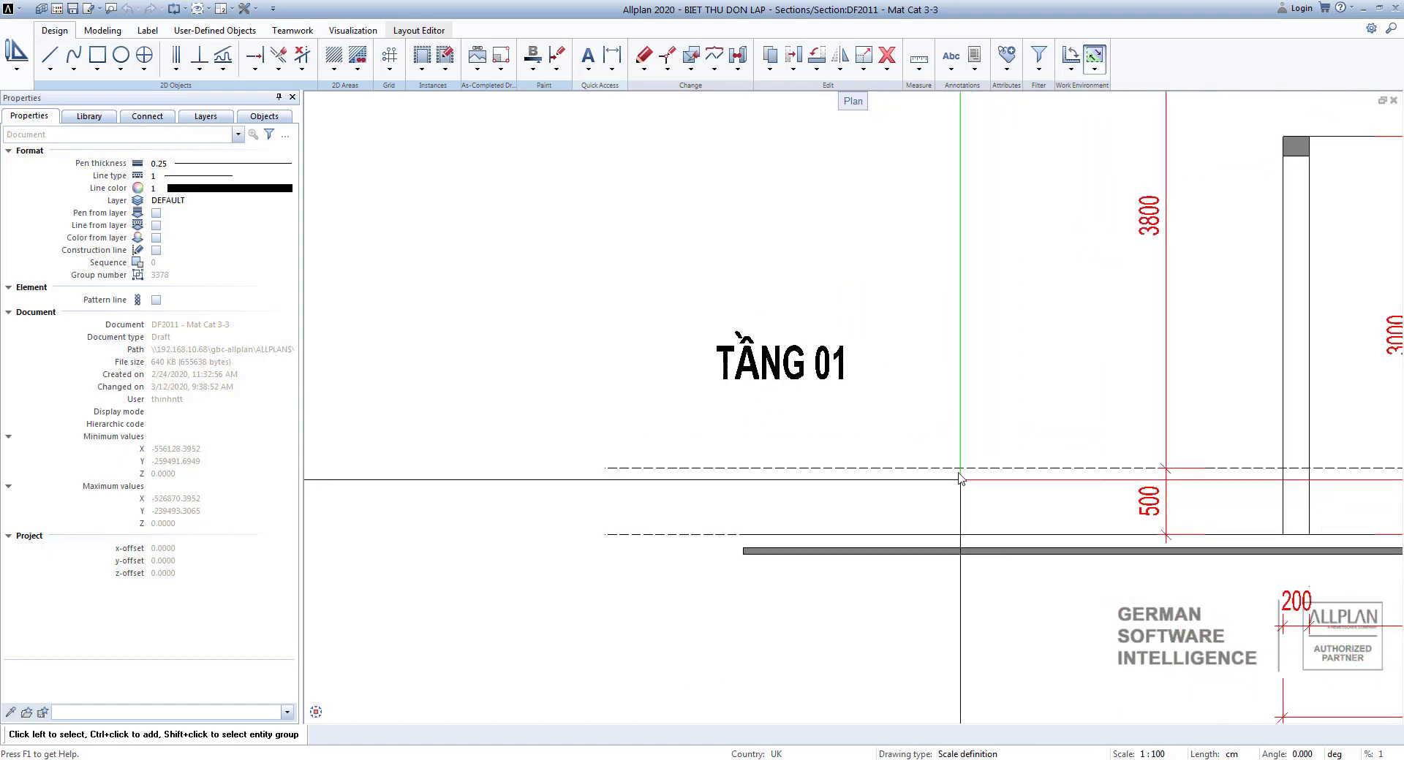
scroll(951, 468, up, 2)
scroll(918, 408, down, 1)
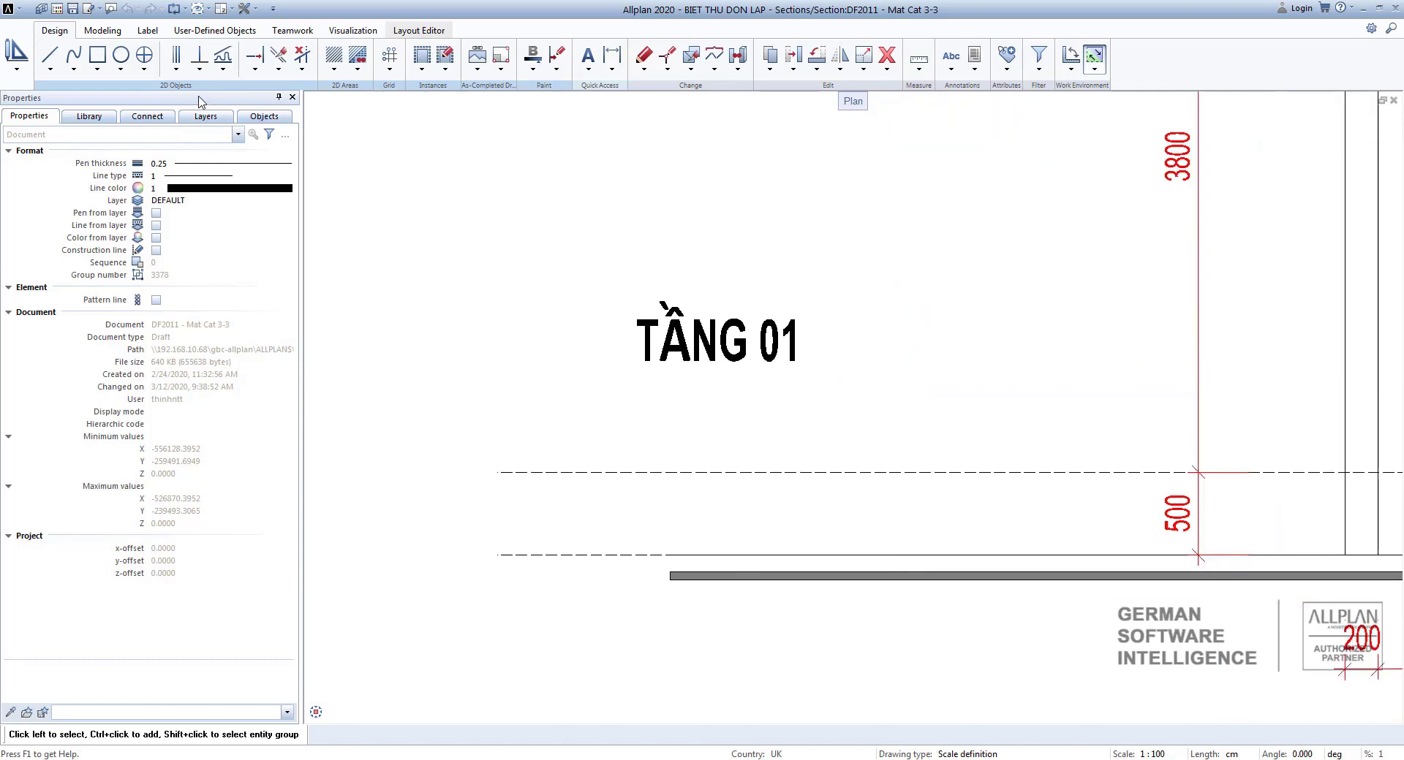
click(51, 70)
click(65, 82)
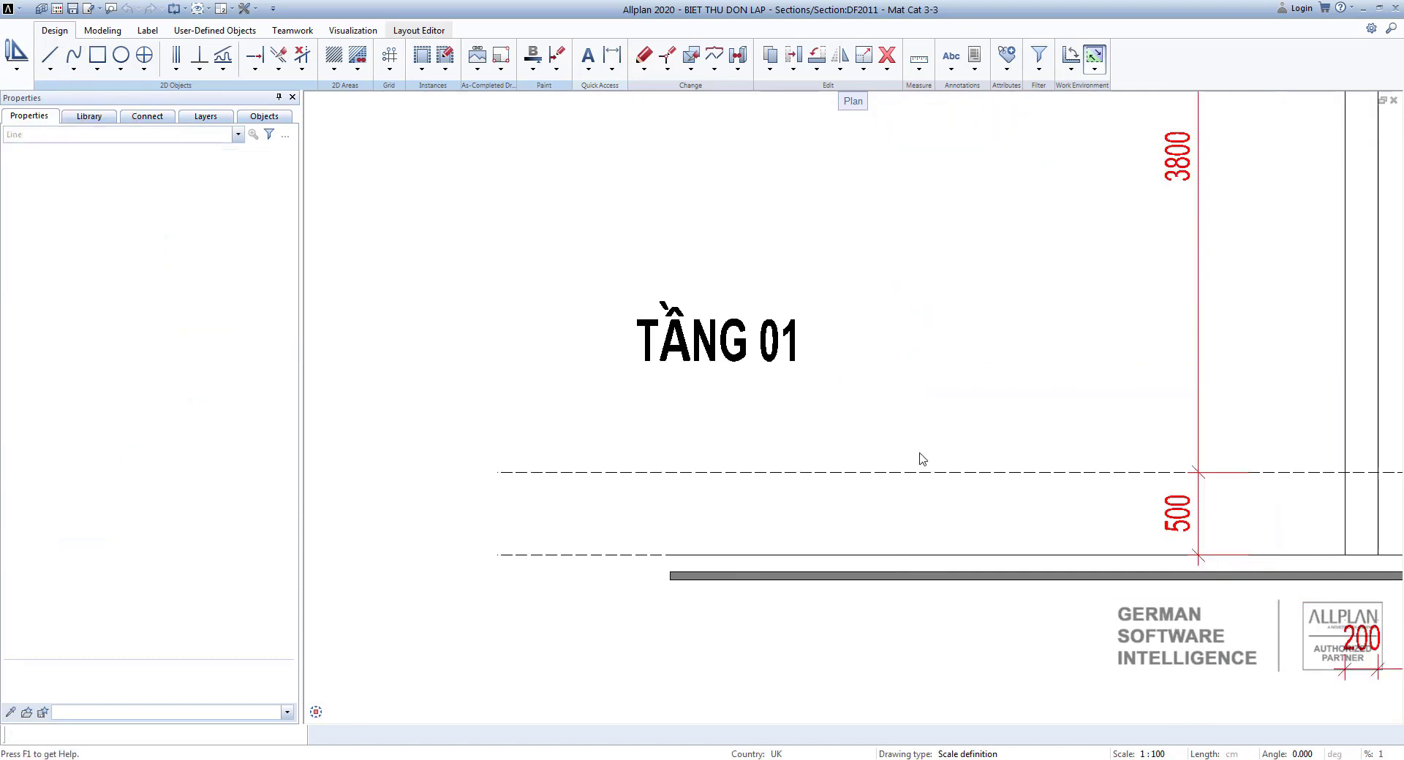
scroll(914, 458, up, 2)
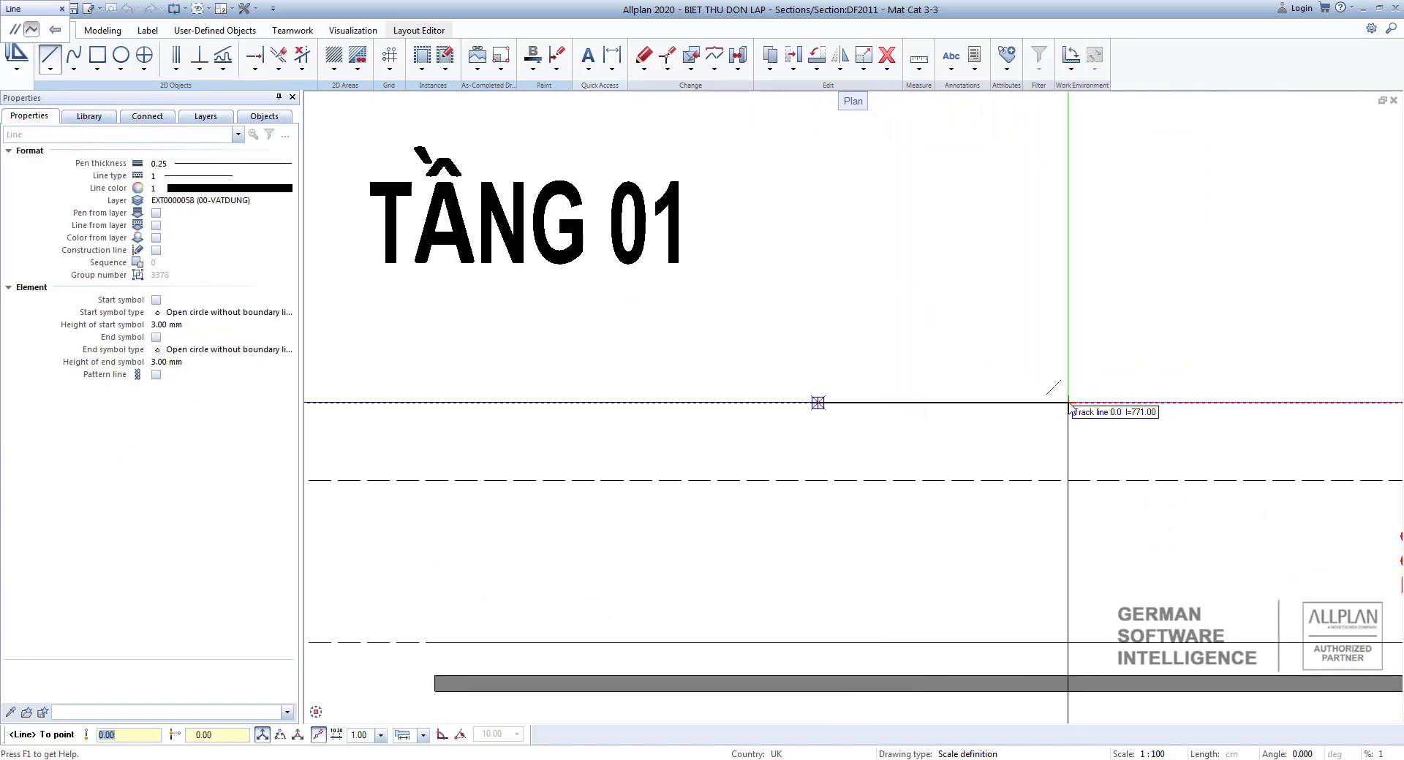
click(1060, 403)
scroll(1065, 405, up, 3)
scroll(1069, 424, down, 1)
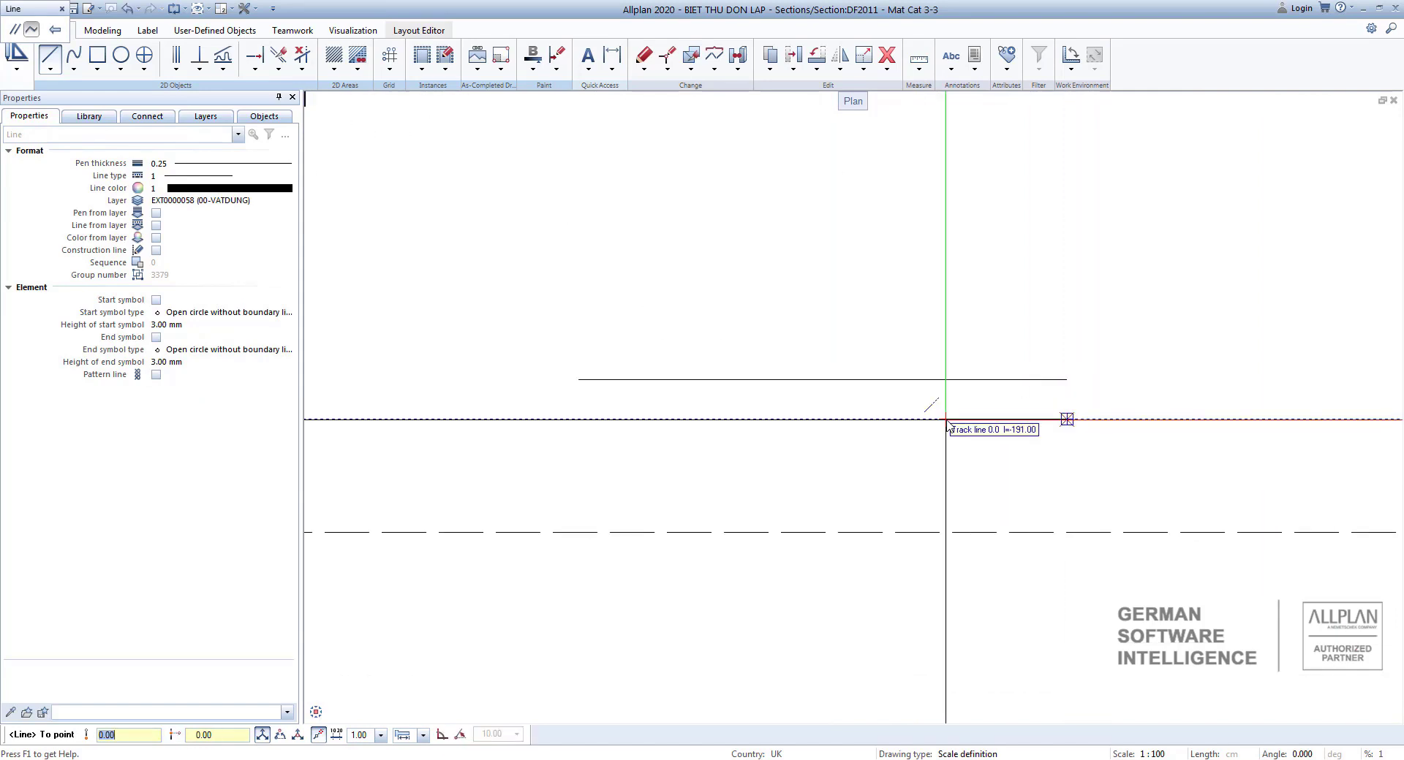
click(949, 419)
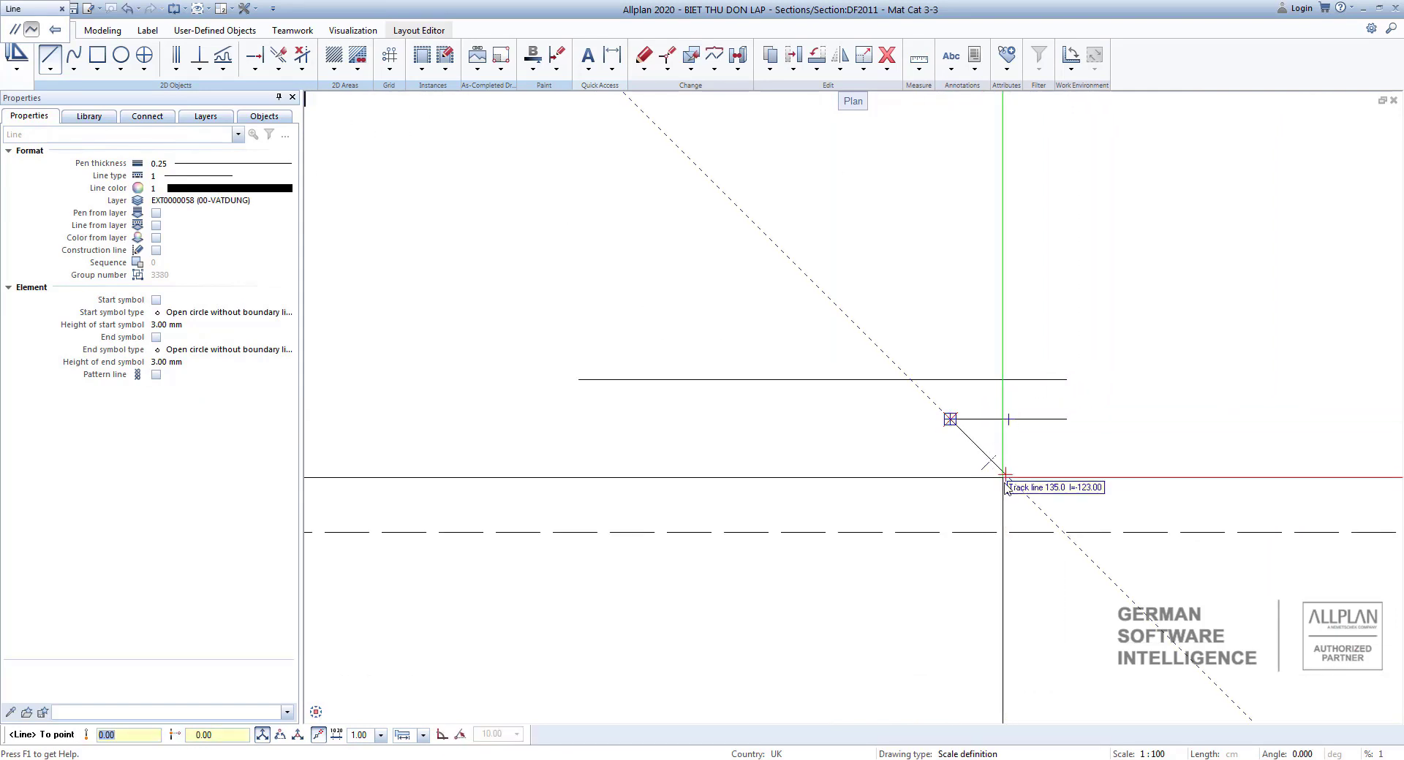
click(1009, 488)
click(1066, 419)
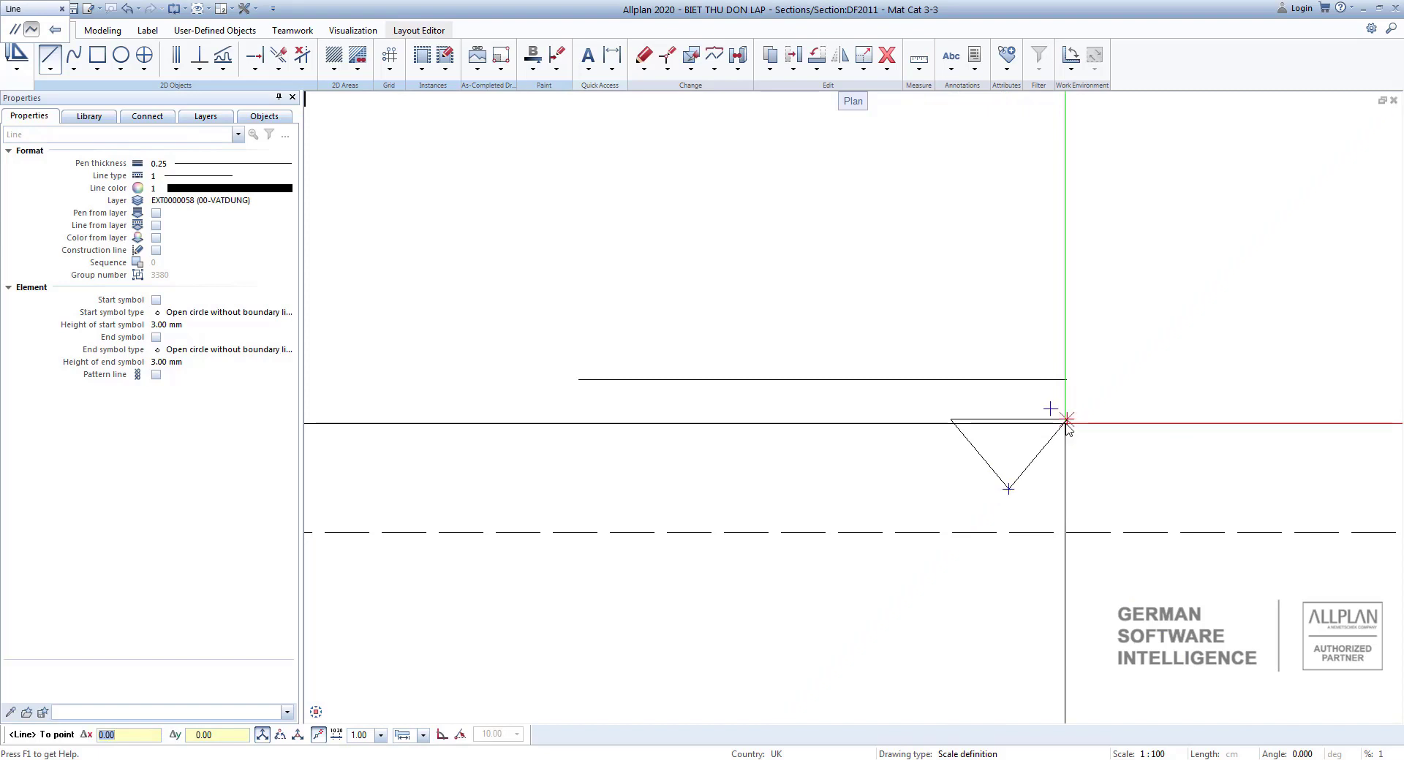
scroll(935, 369, down, 2)
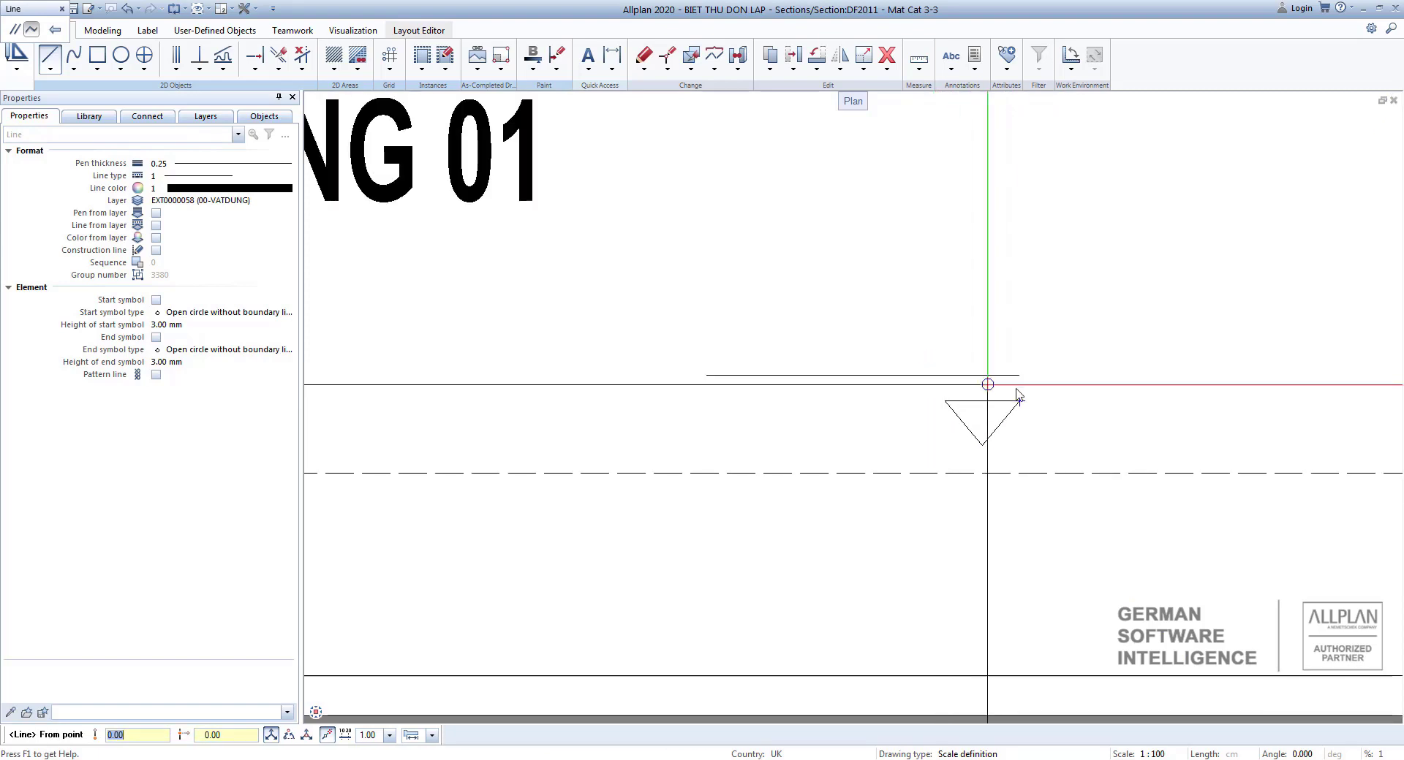
key(Escape)
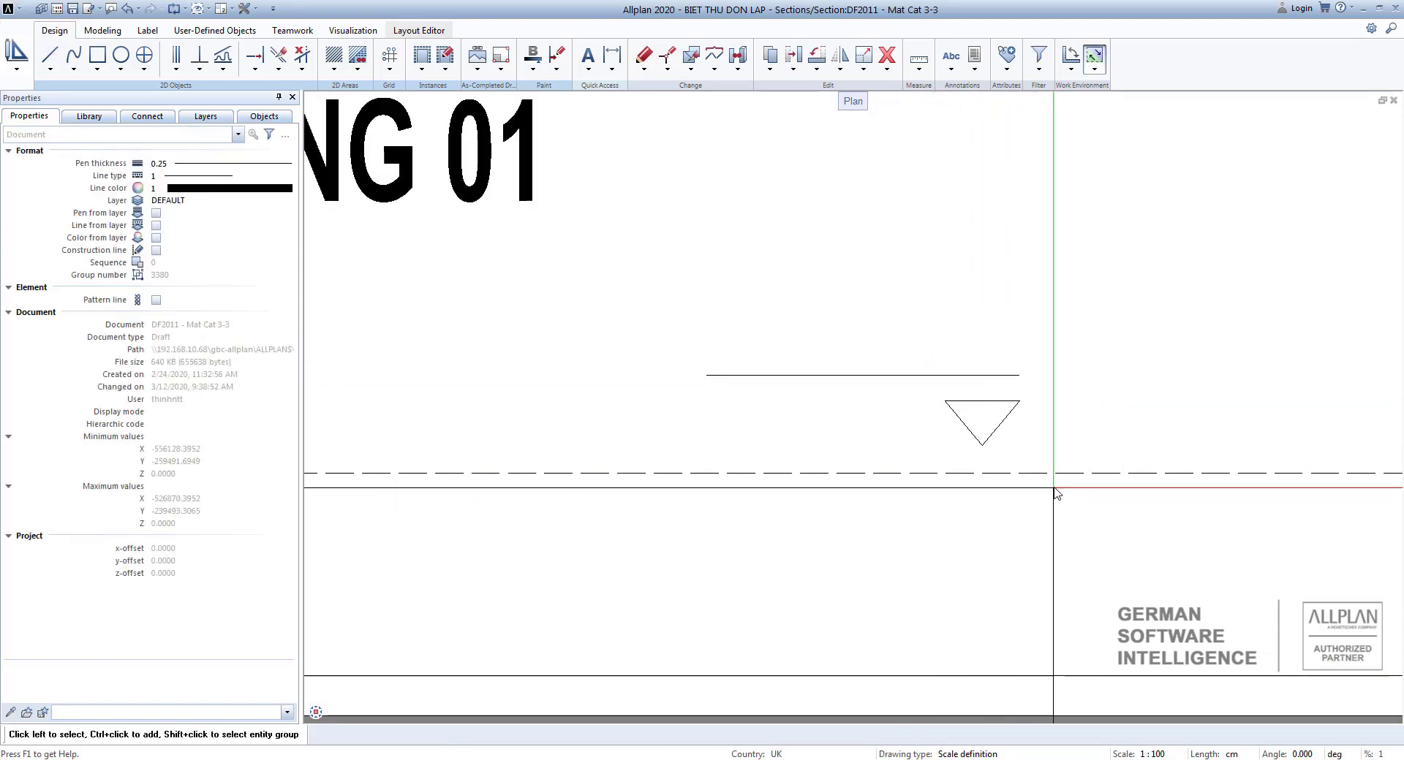
Fill the triangular level marker with a solid grey fill.
scroll(837, 410, down, 1)
click(334, 71)
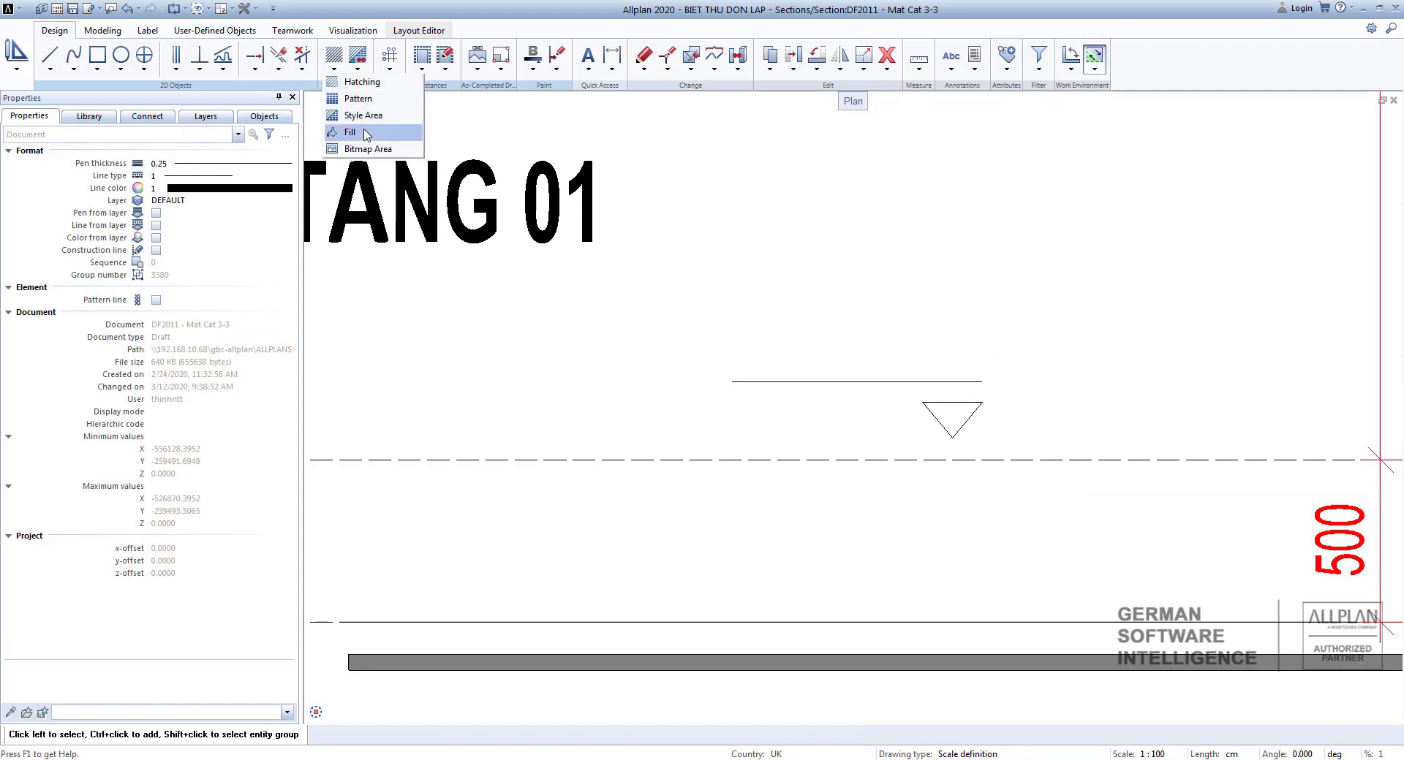
click(349, 132)
scroll(1033, 470, up, 2)
click(920, 388)
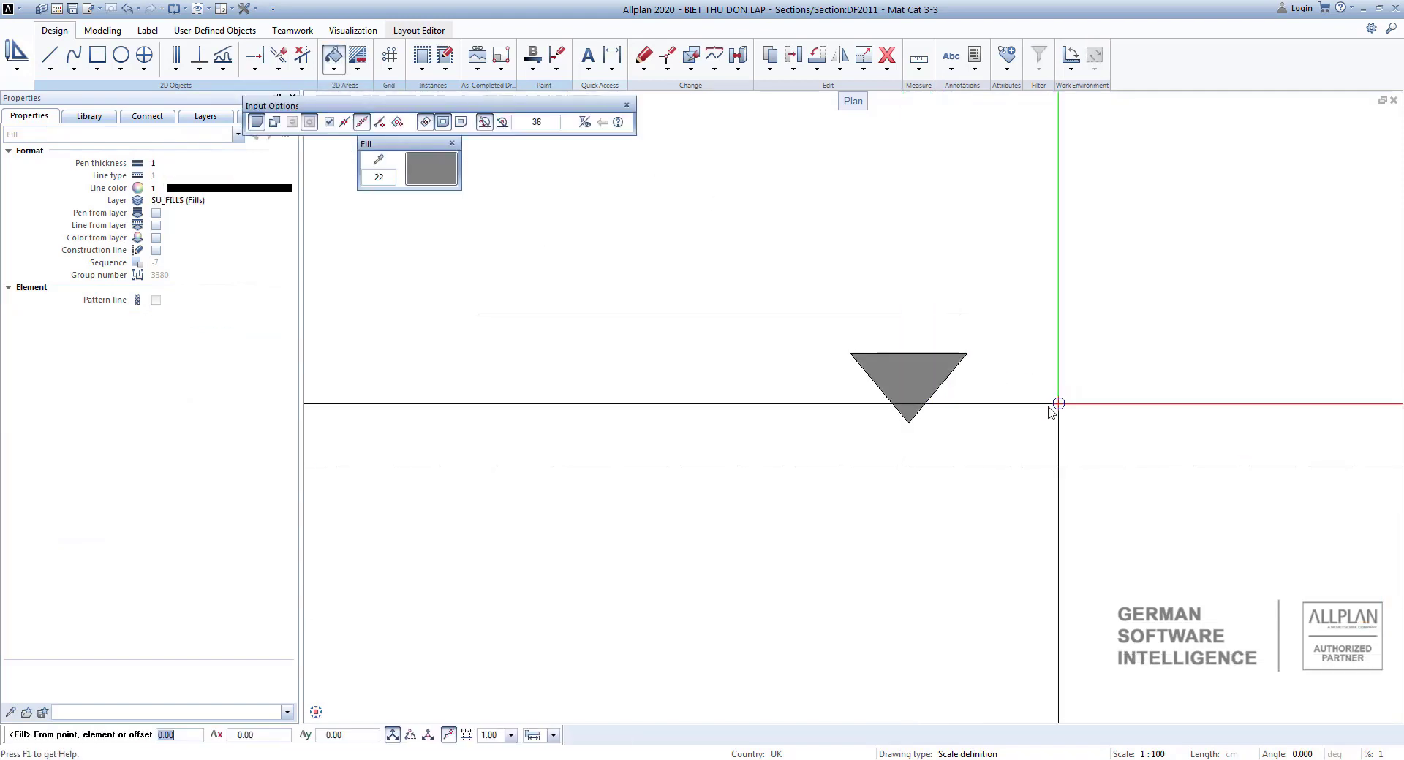
key(Escape)
scroll(1003, 408, down, 3)
middle_drag(1034, 435, 1150, 474)
scroll(1119, 482, up, 1)
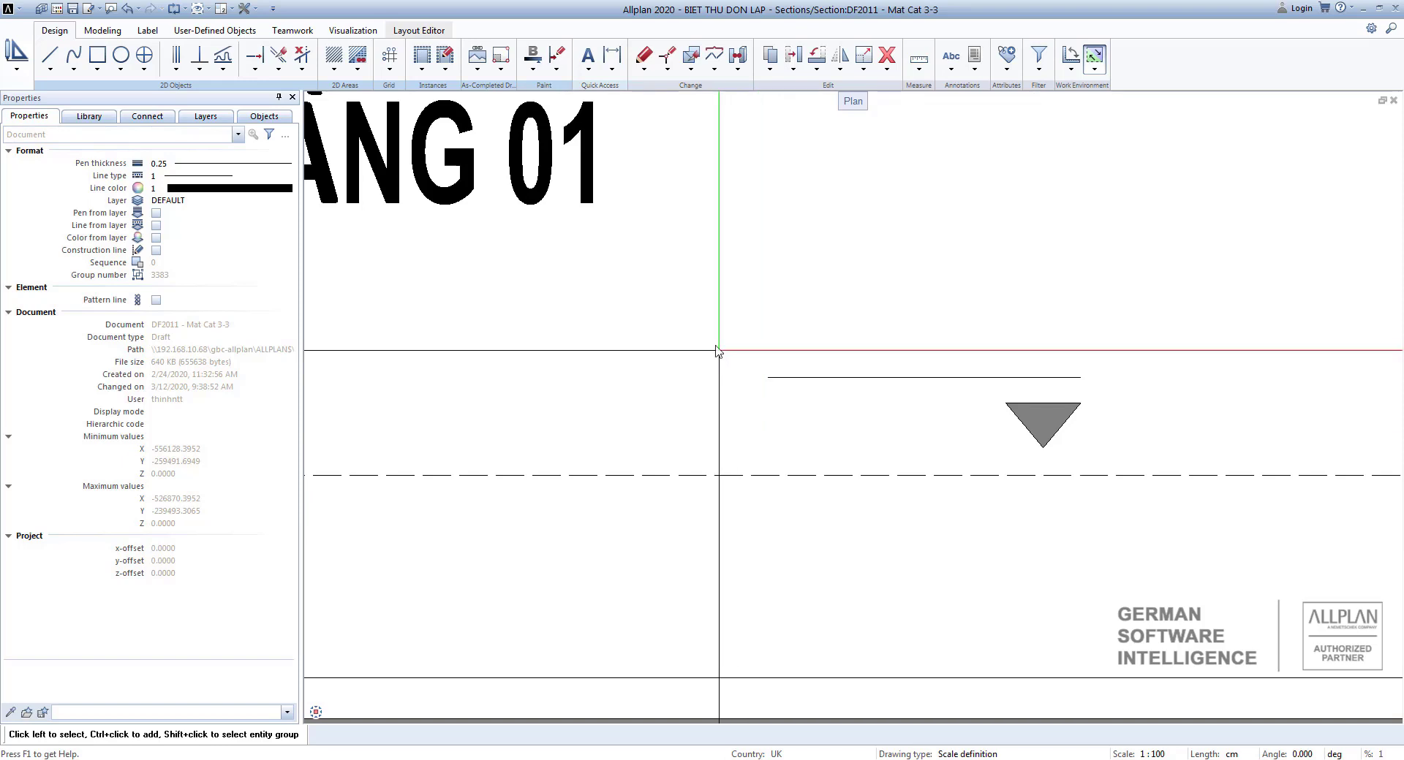
click(709, 70)
click(740, 98)
click(713, 71)
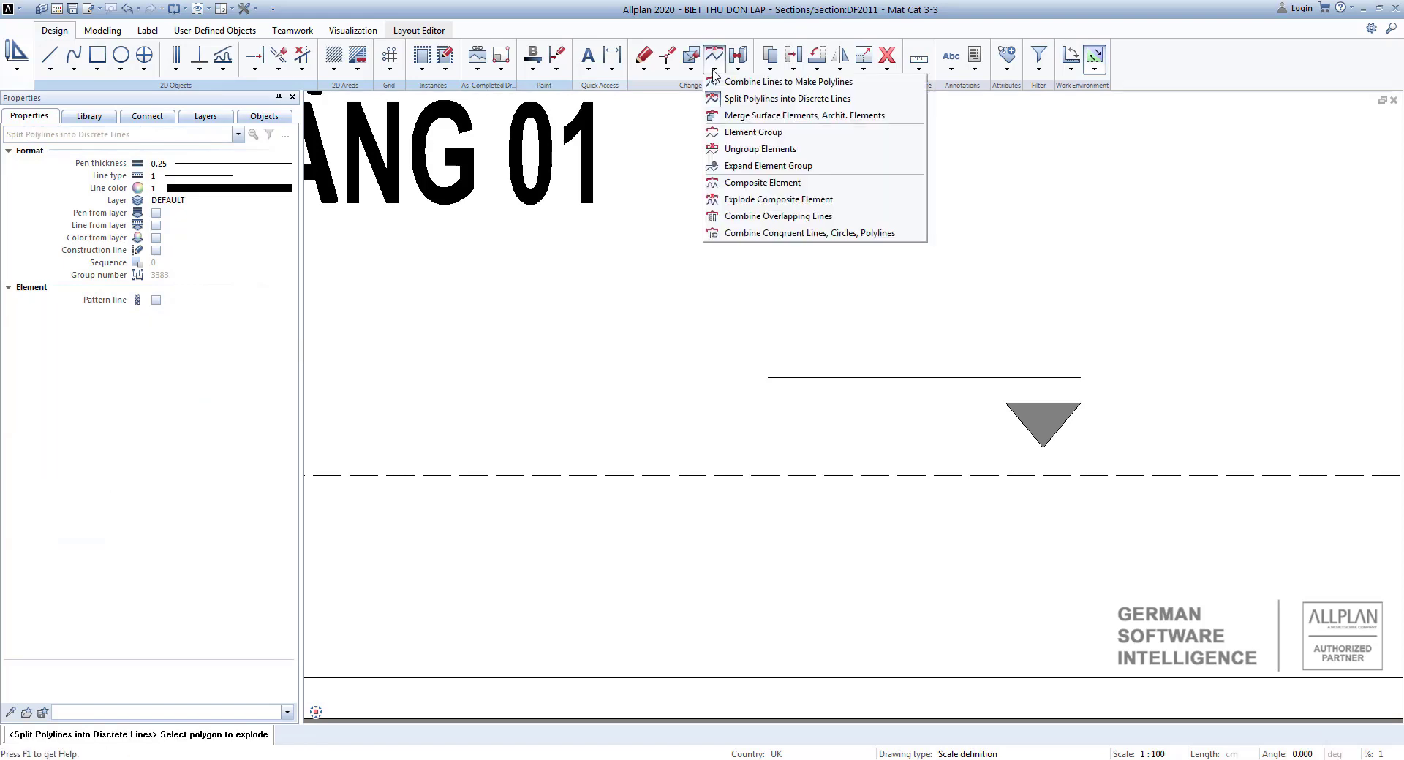
click(784, 136)
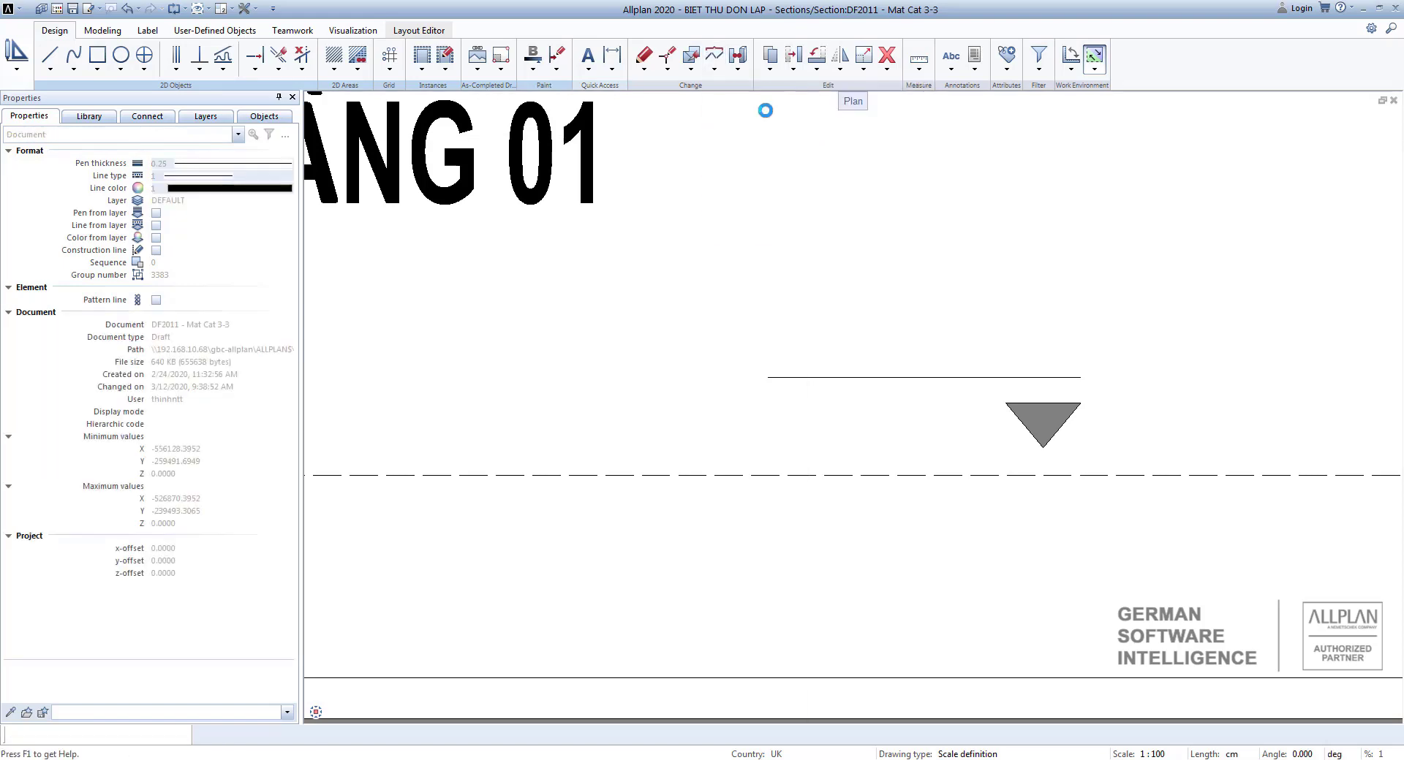
Combine the level marker's triangle and line into one element group.
click(716, 71)
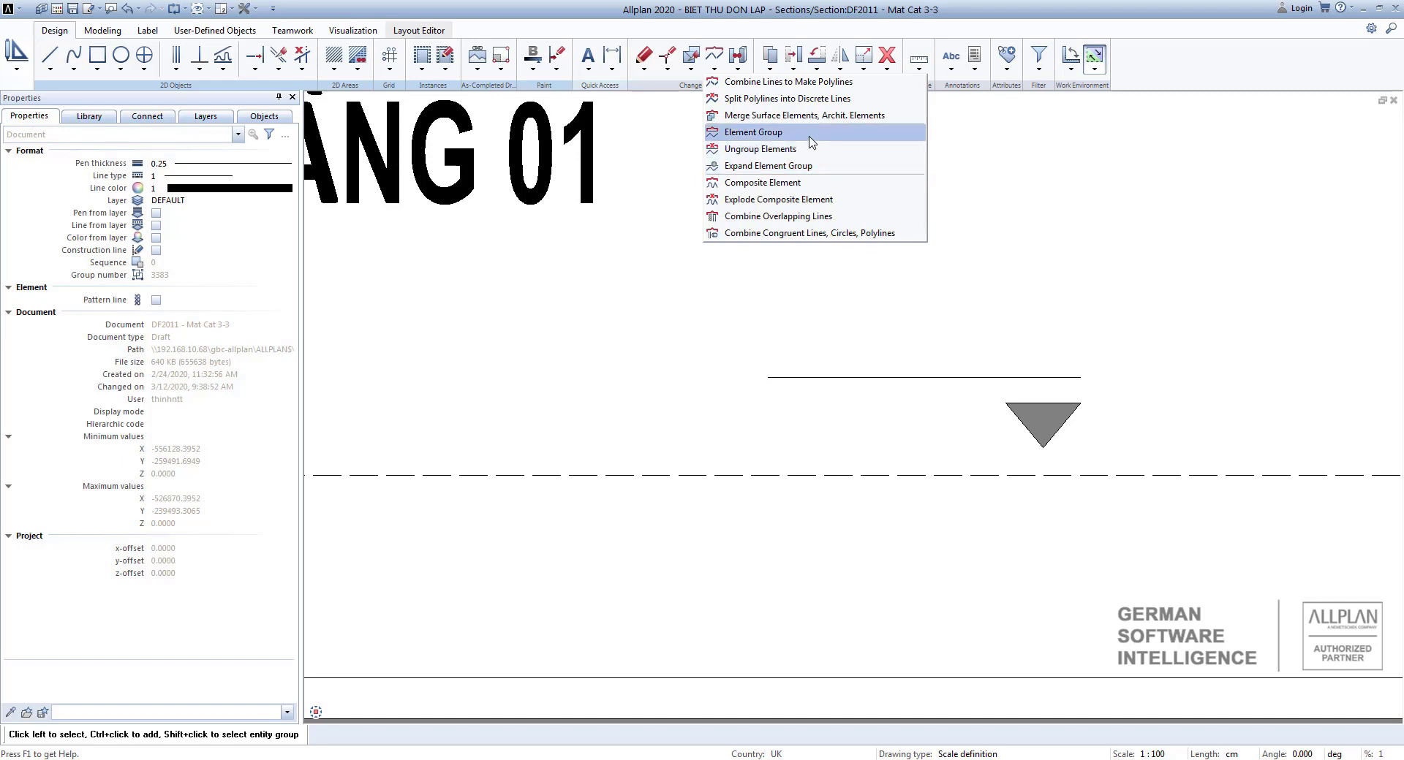
click(812, 142)
drag(717, 332, 1126, 467)
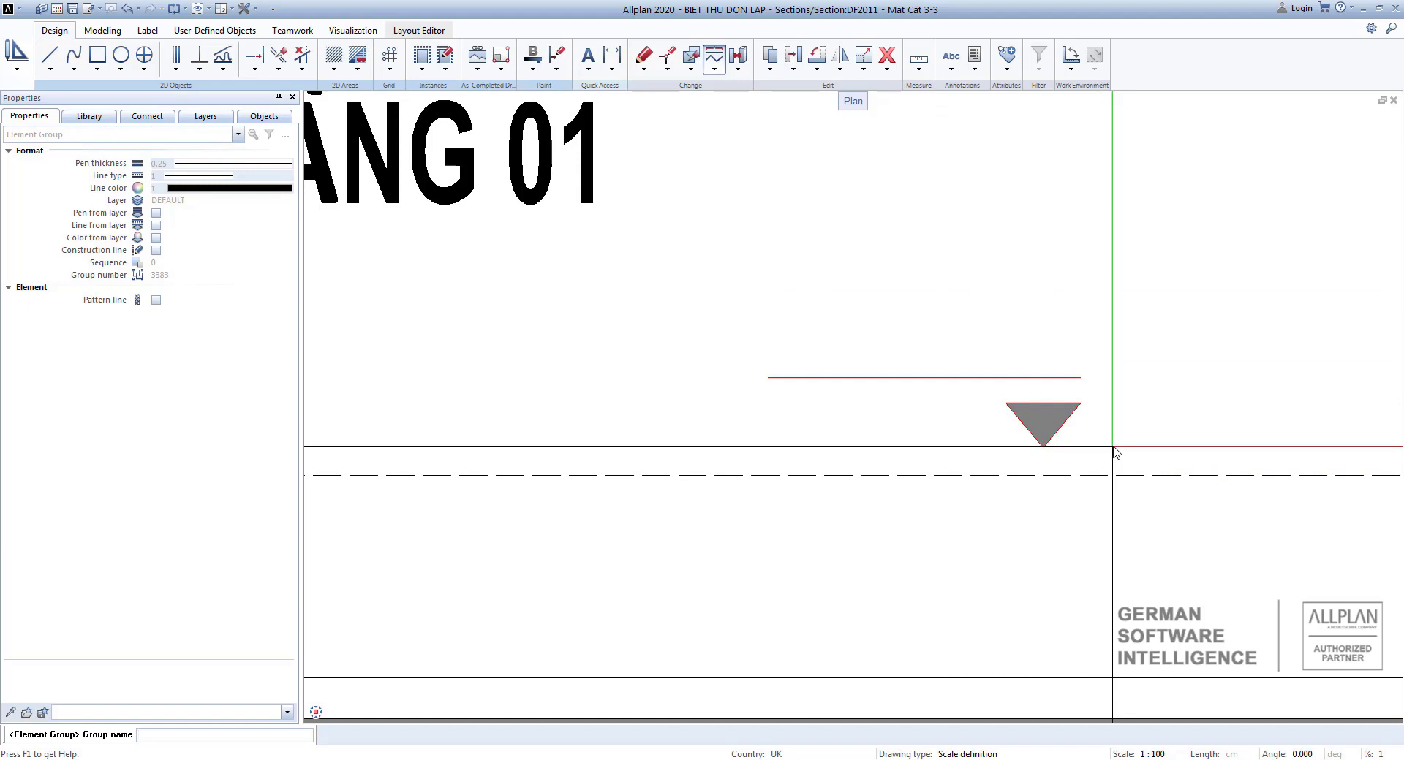
key(Return)
key(Escape)
drag(1094, 442, 1019, 360)
key(Escape)
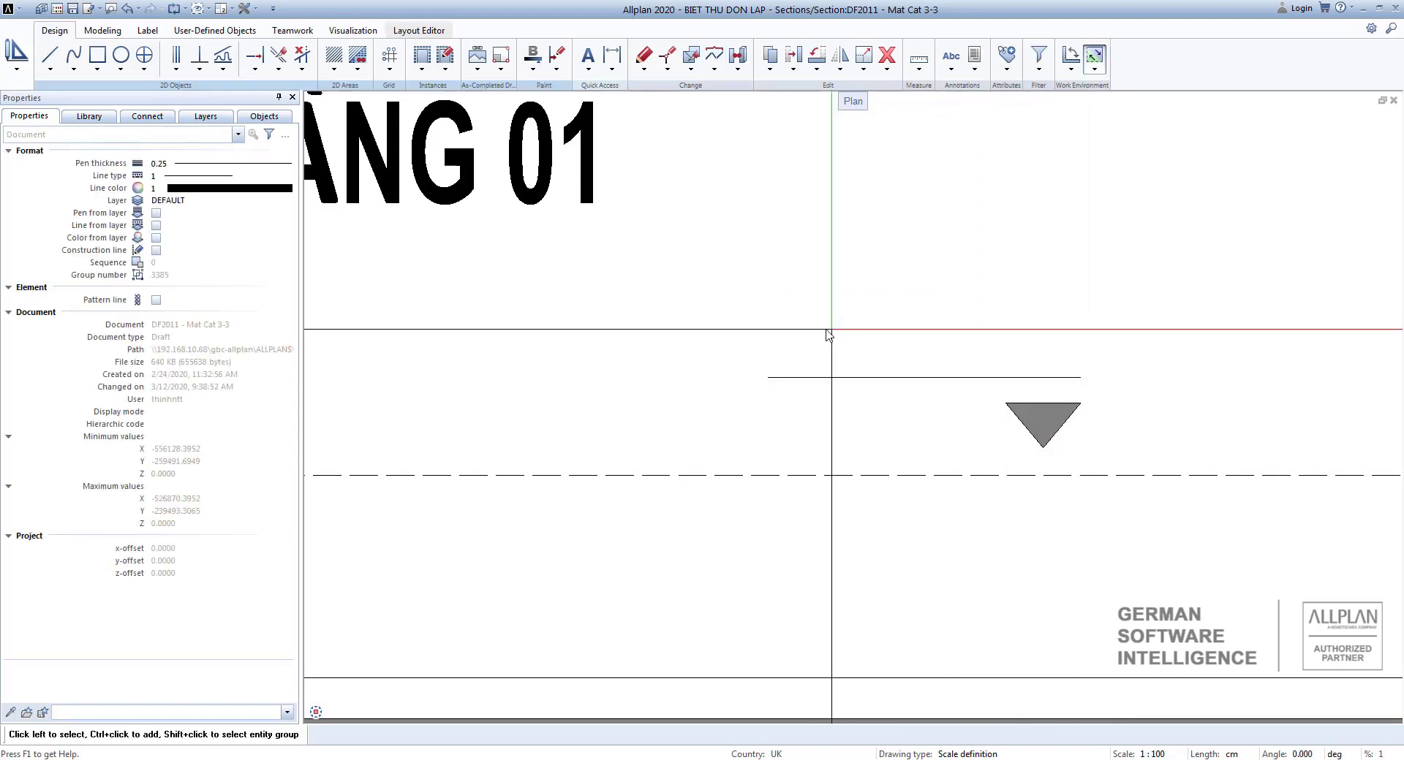
middle_drag(828, 330, 813, 319)
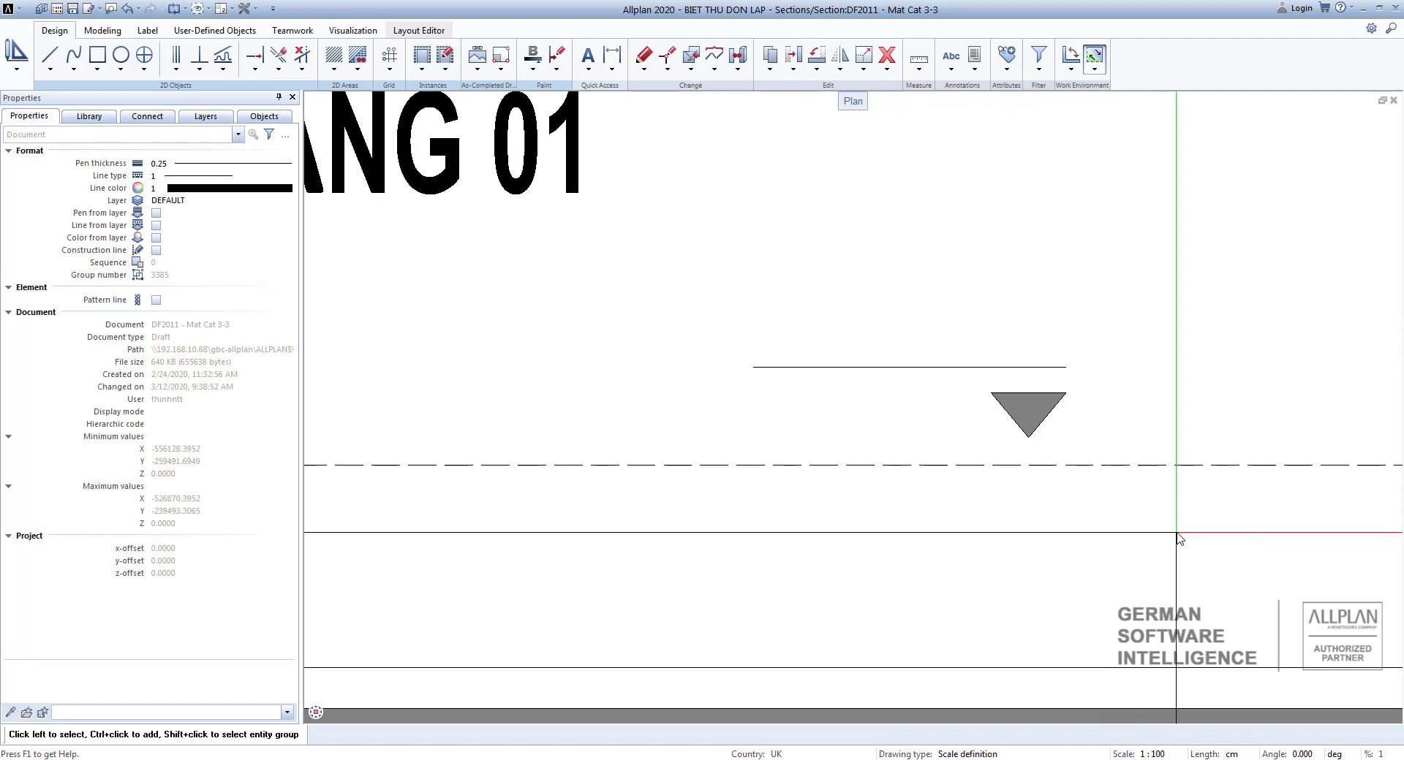
scroll(1179, 538, down, 3)
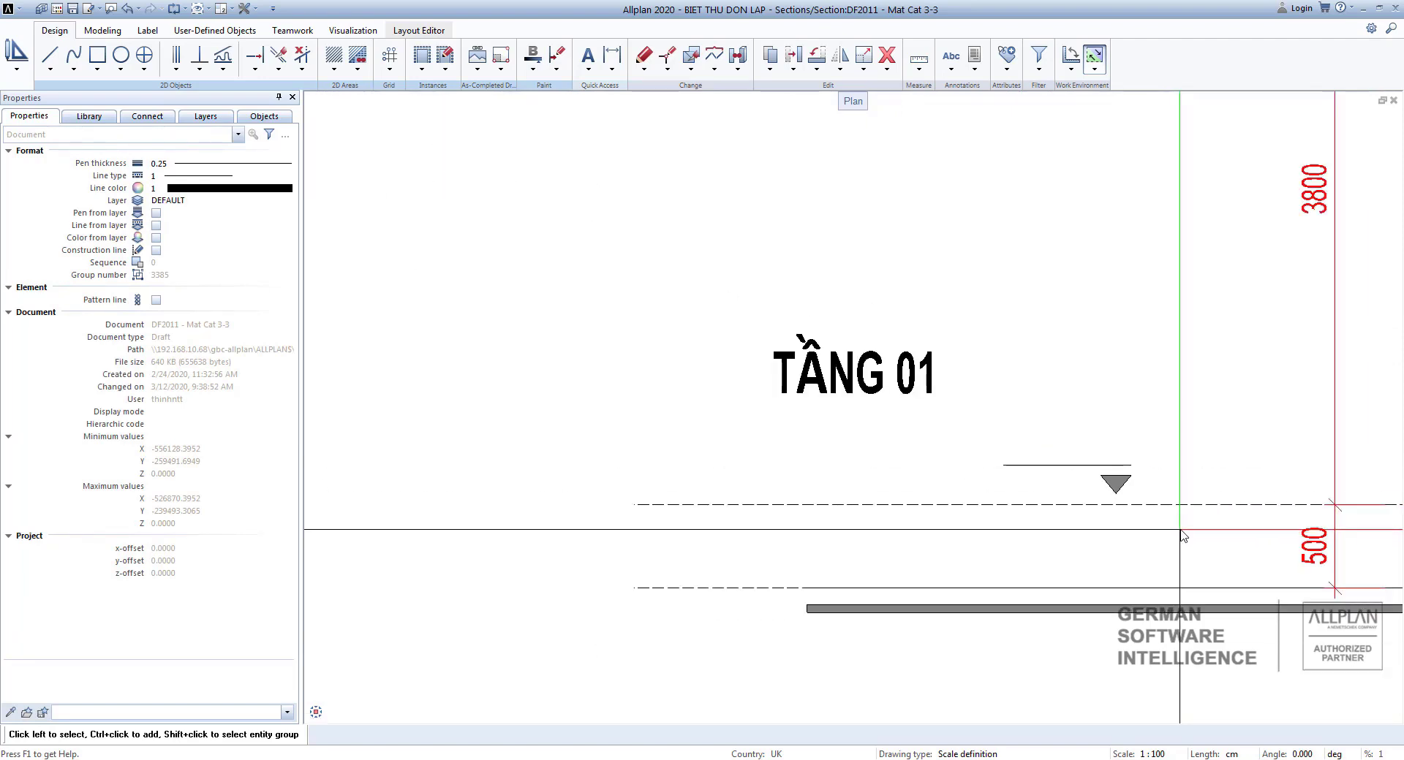
scroll(1182, 536, down, 5)
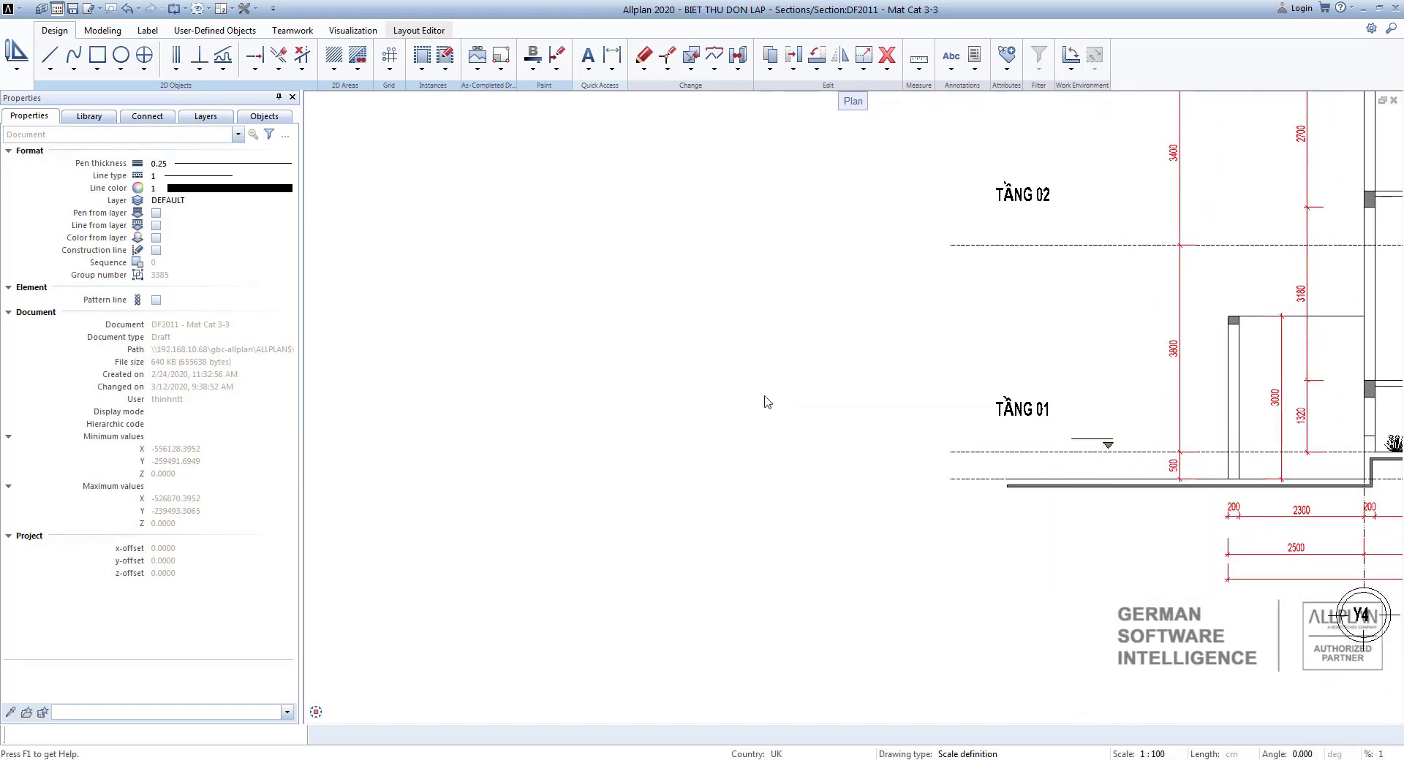
Switch the displayed plan drawing to MB Tang 1 in the drawing file selection.
key(F2)
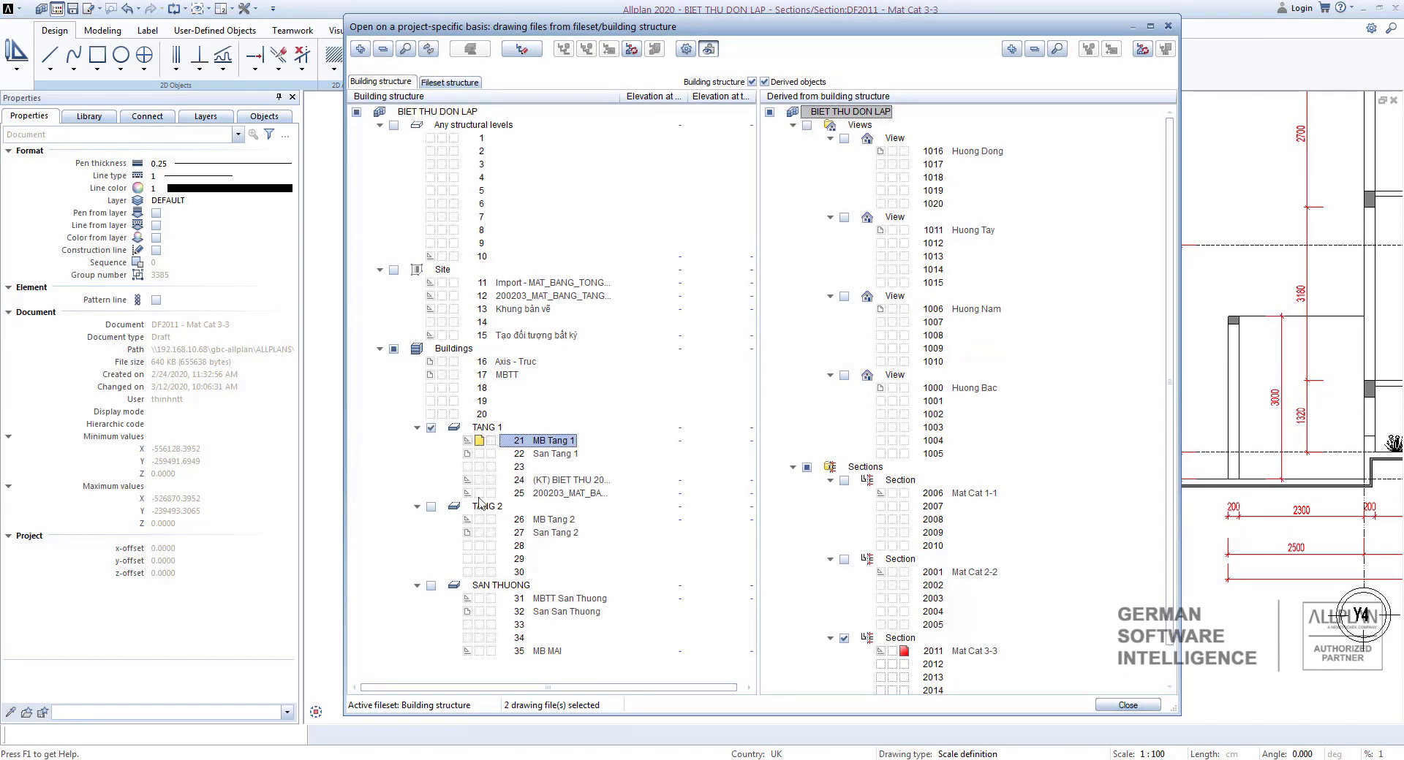
click(1156, 706)
scroll(968, 561, down, 6)
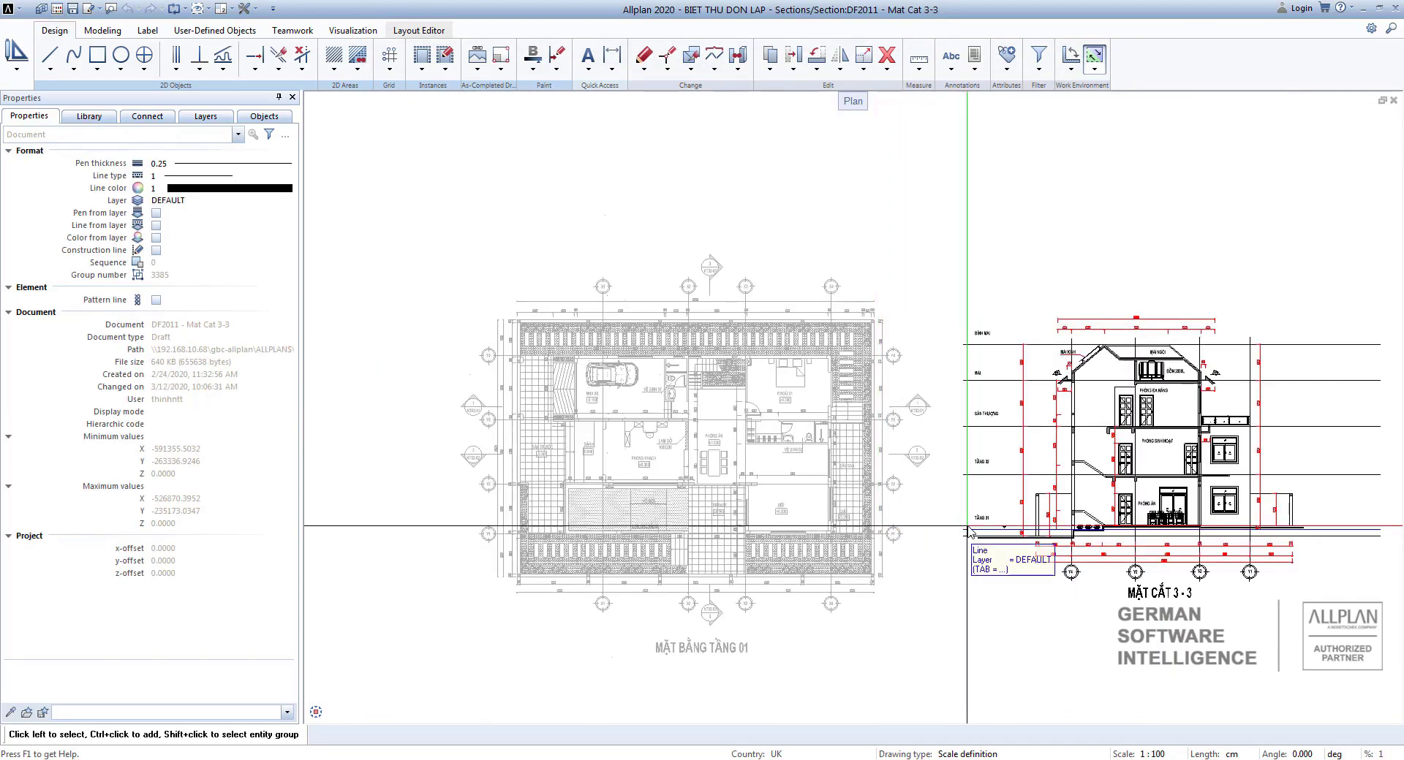
Examine the first-floor plan's grid axes, rooms and level labels around the dining room.
scroll(967, 526, up, 1)
middle_drag(1021, 526, 1313, 590)
scroll(870, 220, up, 5)
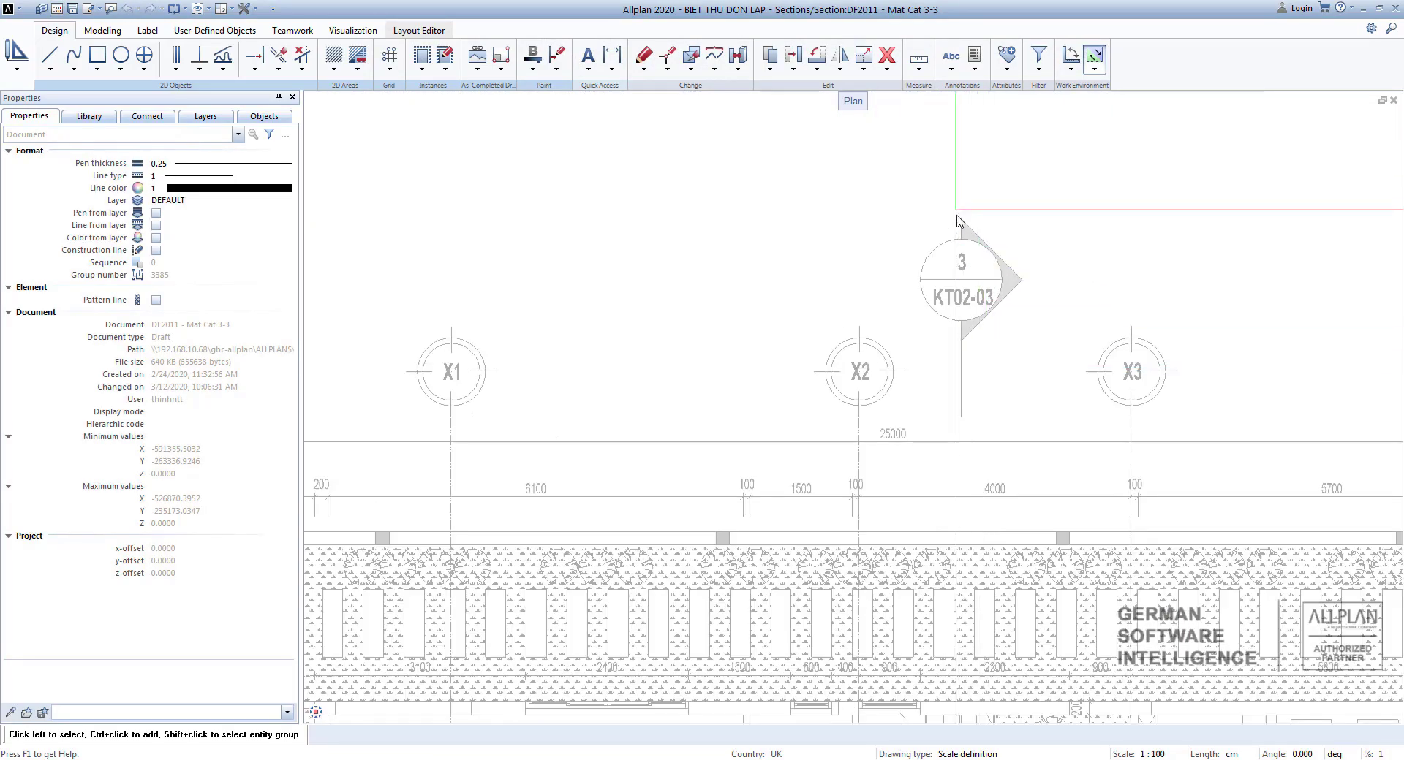
scroll(894, 315, down, 4)
scroll(892, 313, up, 6)
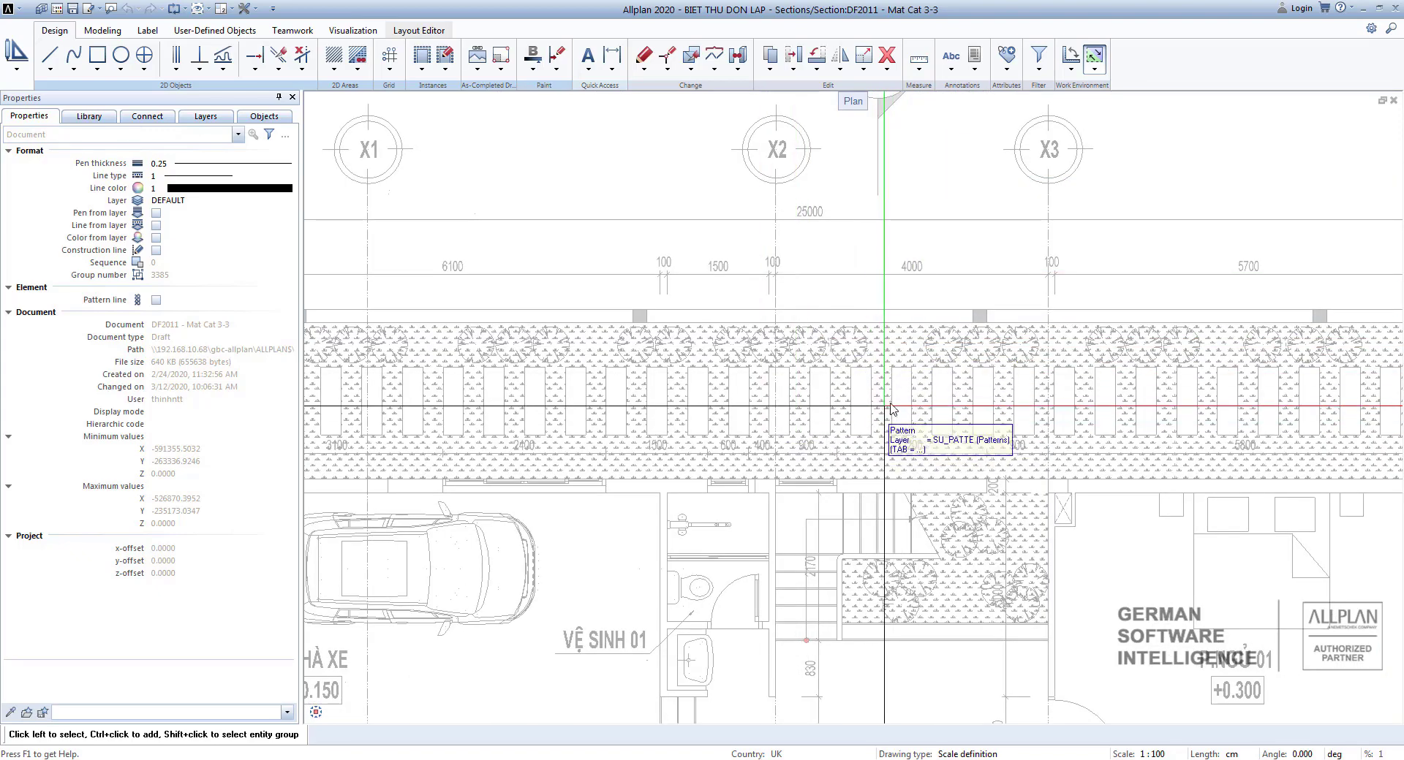
scroll(903, 446, down, 4)
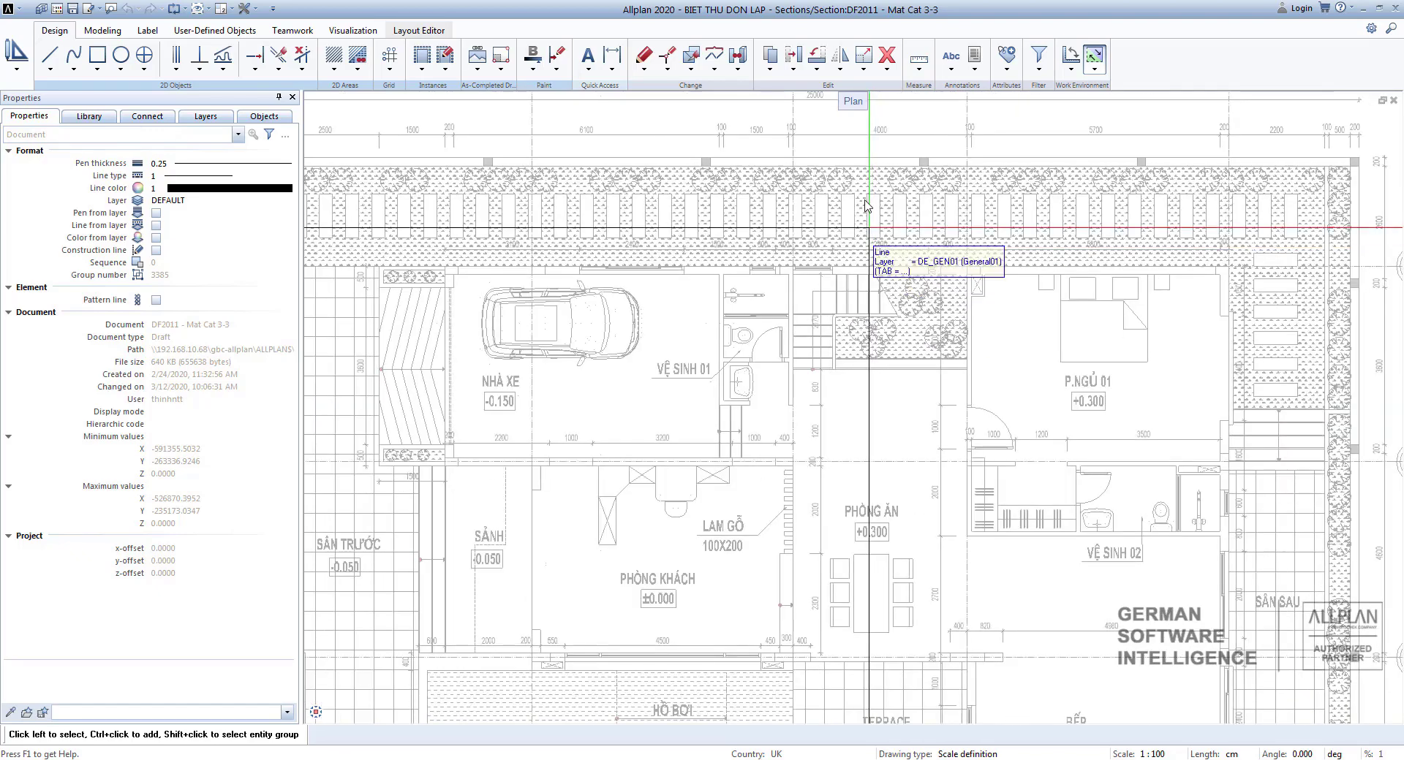
scroll(841, 489, down, 3)
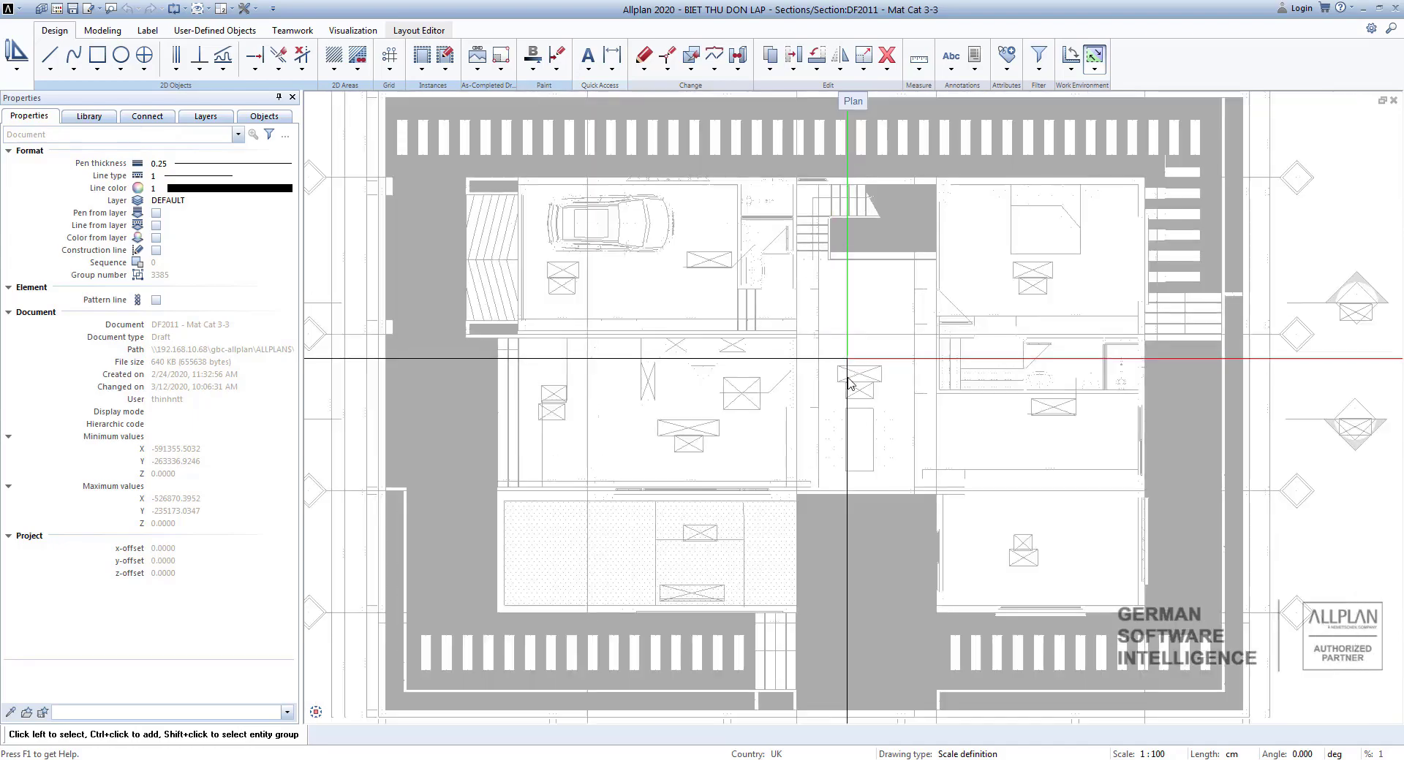
scroll(833, 486, up, 4)
scroll(833, 486, up, 2)
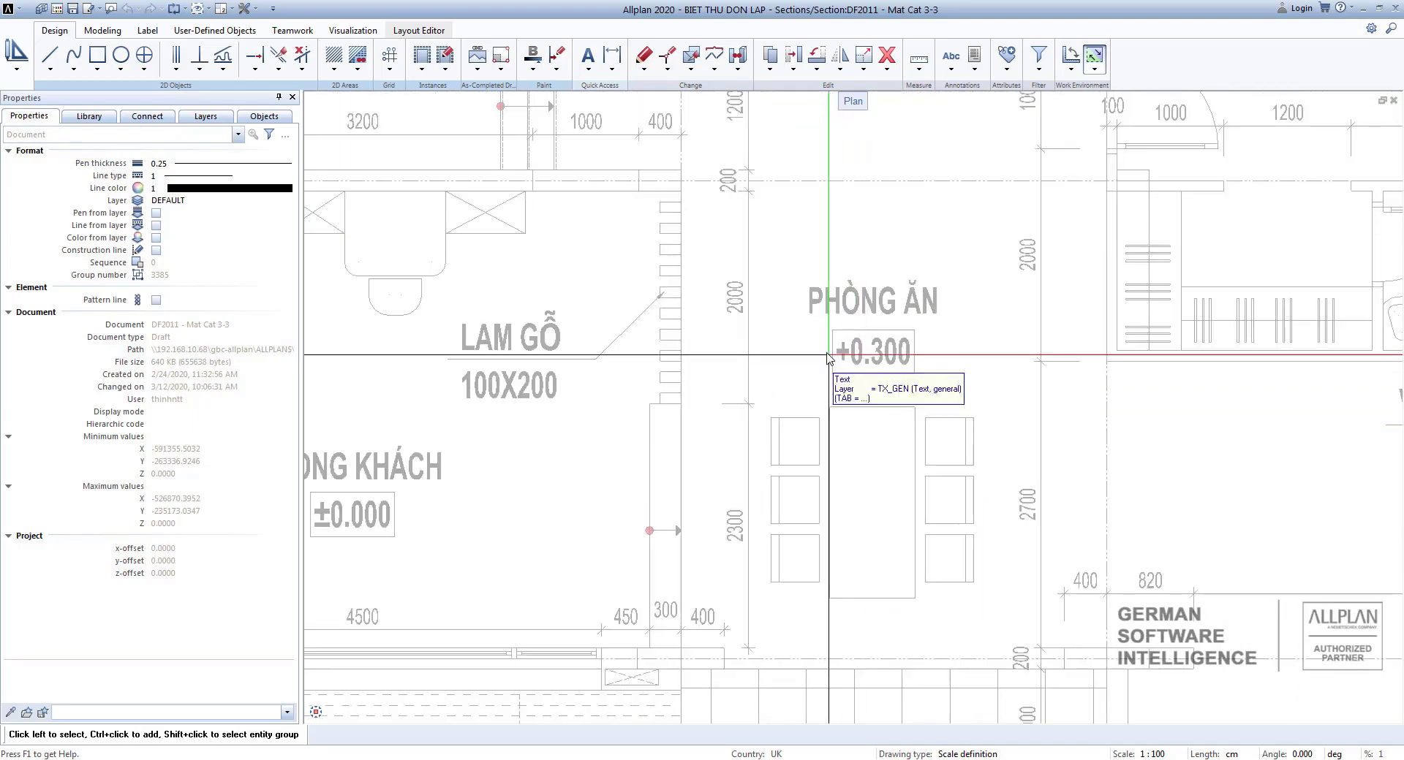
Examine the terrace and kitchen level labels in the first-floor plan.
scroll(881, 463, down, 3)
scroll(892, 512, down, 2)
scroll(903, 417, up, 3)
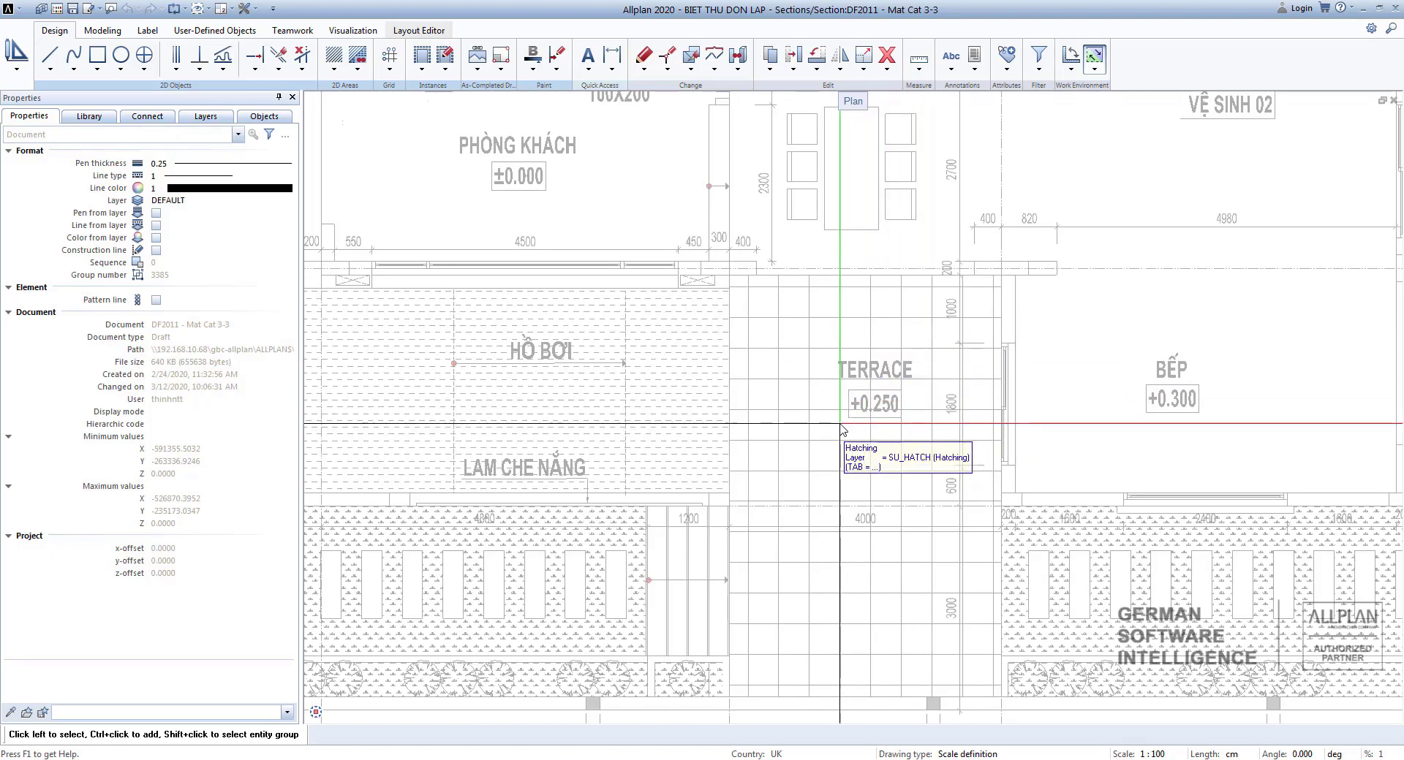
scroll(841, 370, down, 3)
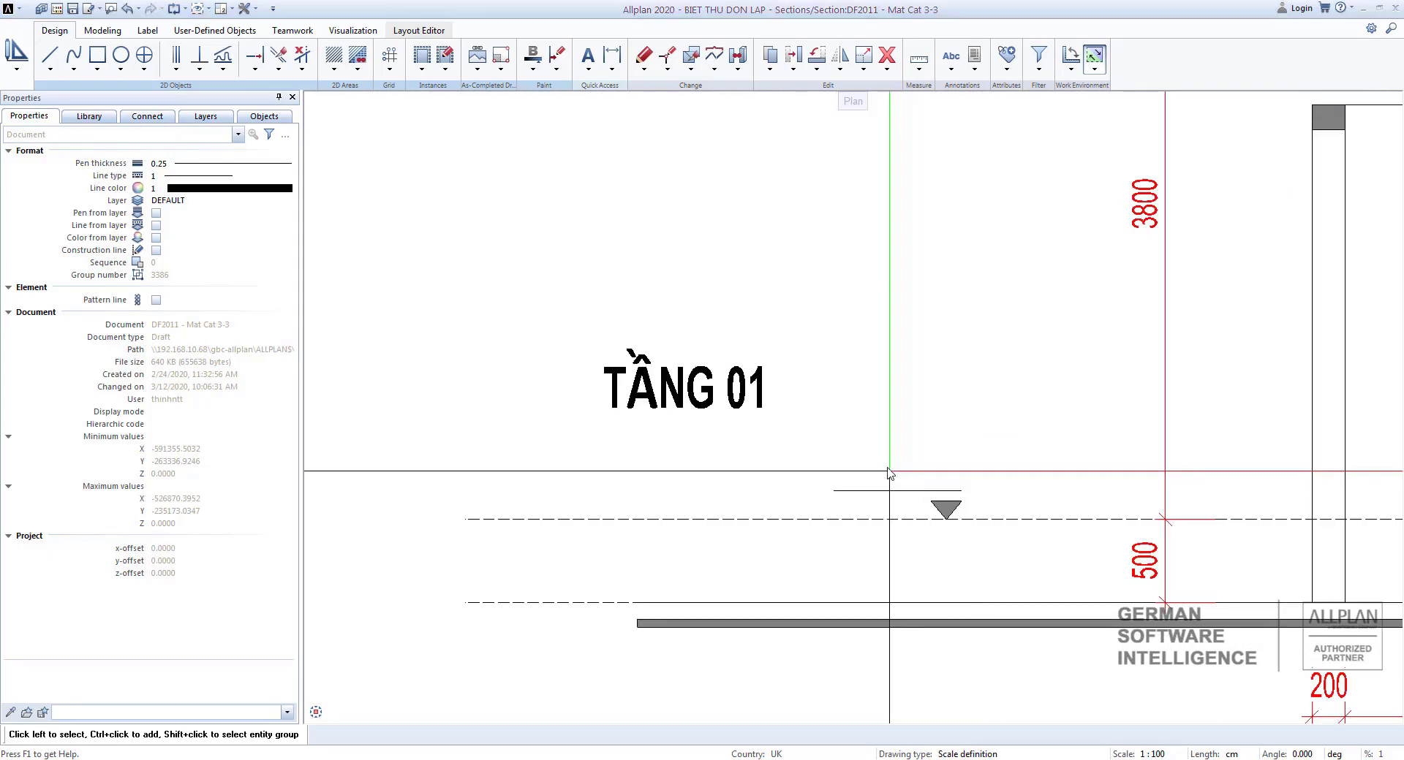
Copy the TẦNG 01 label and place the copy above the first-floor level marker's line.
scroll(1176, 415, down, 2)
scroll(1177, 413, down, 3)
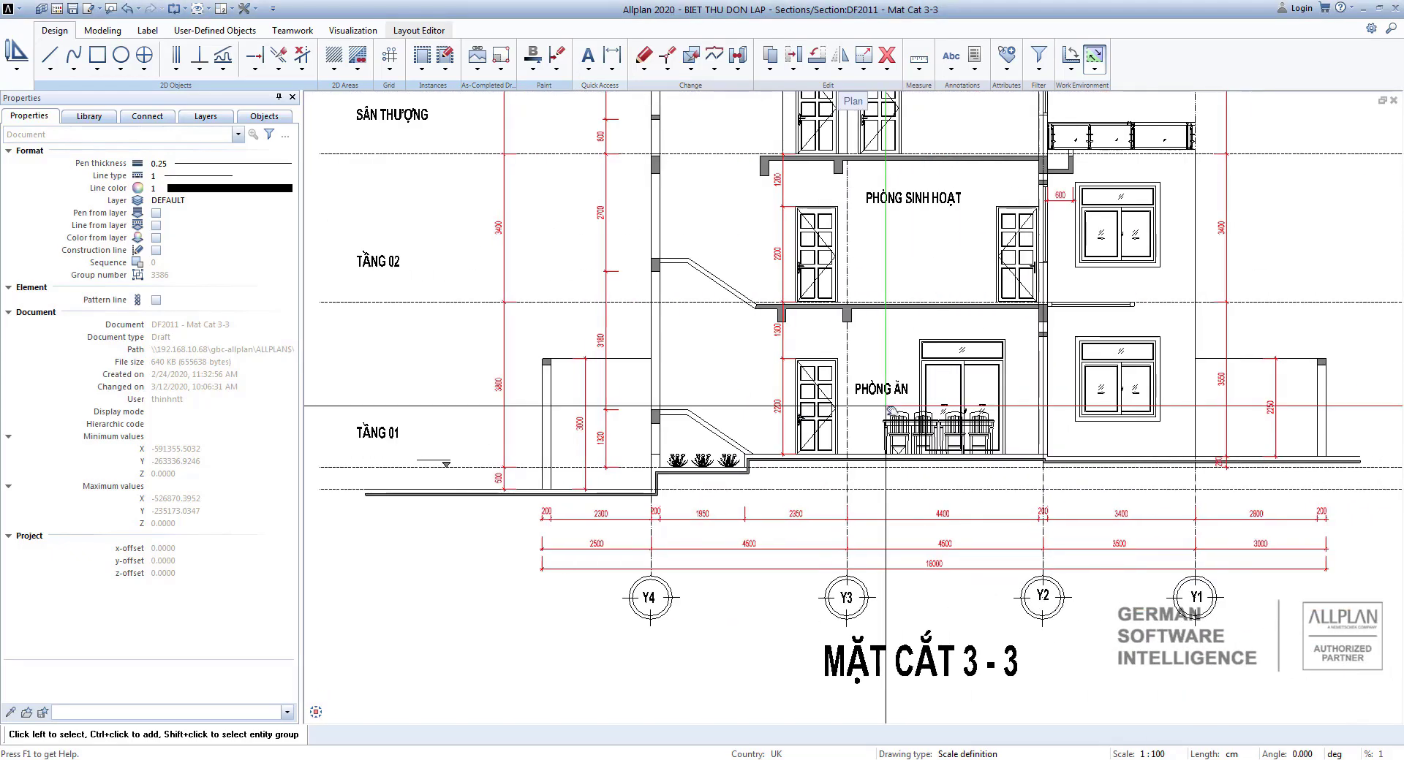
scroll(988, 485, up, 6)
middle_drag(1024, 448, 952, 460)
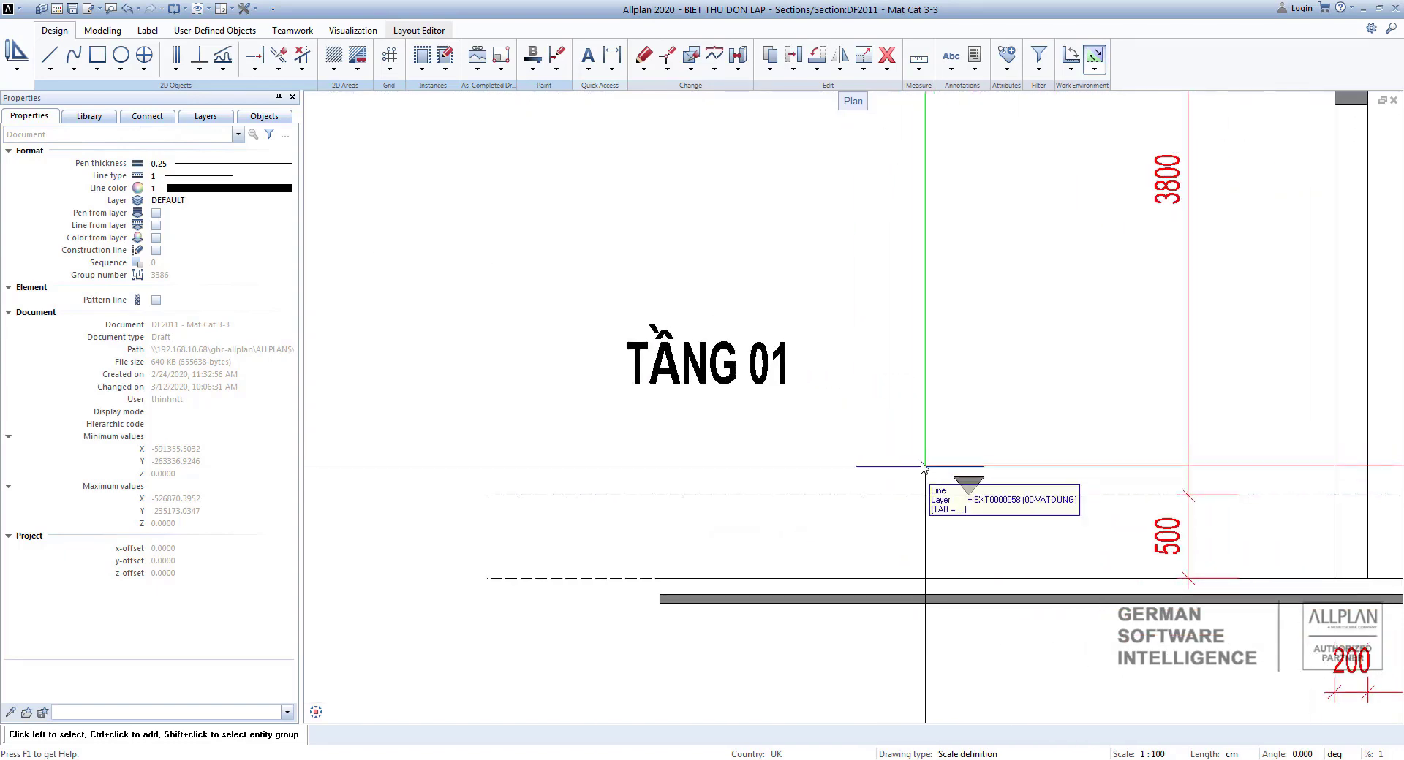
click(747, 381)
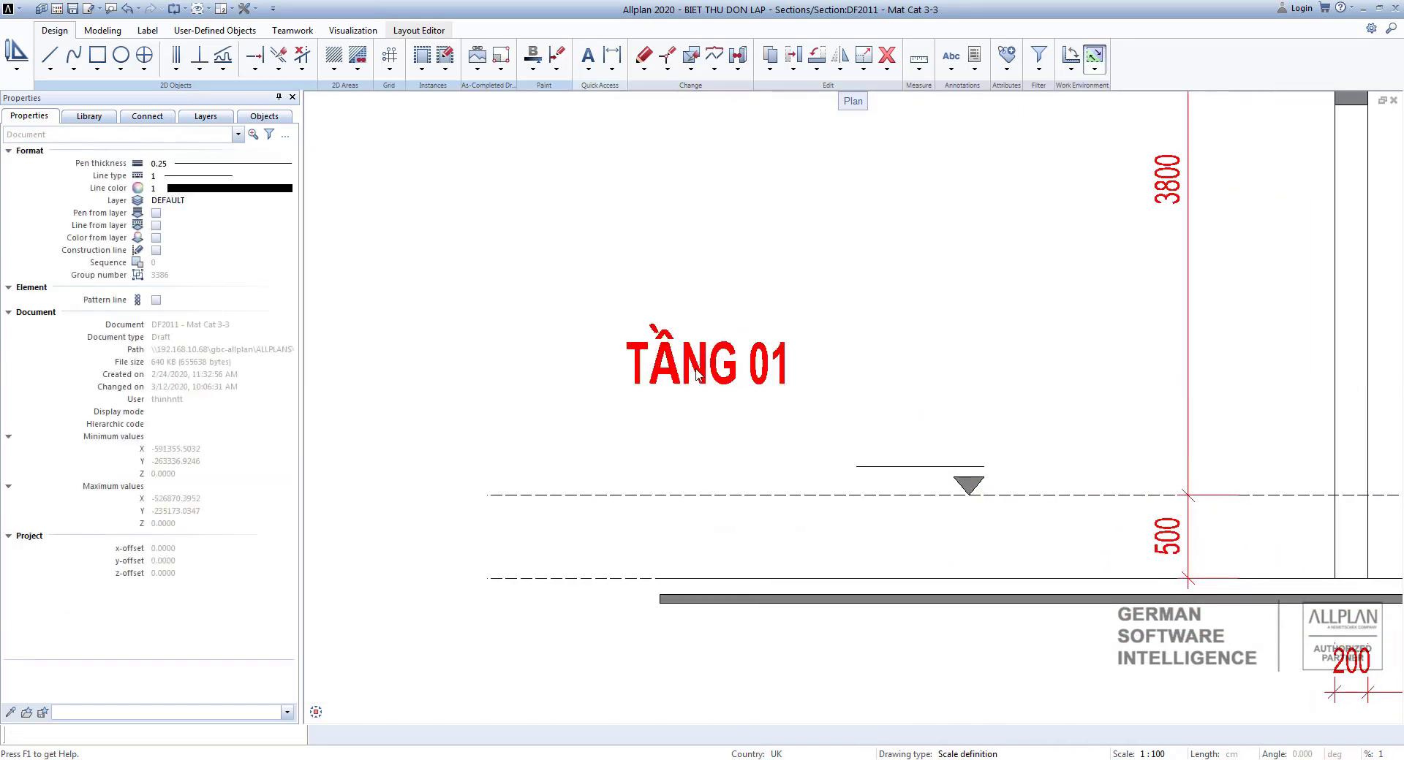
key(ctrl+c)
scroll(919, 414, up, 3)
click(914, 455)
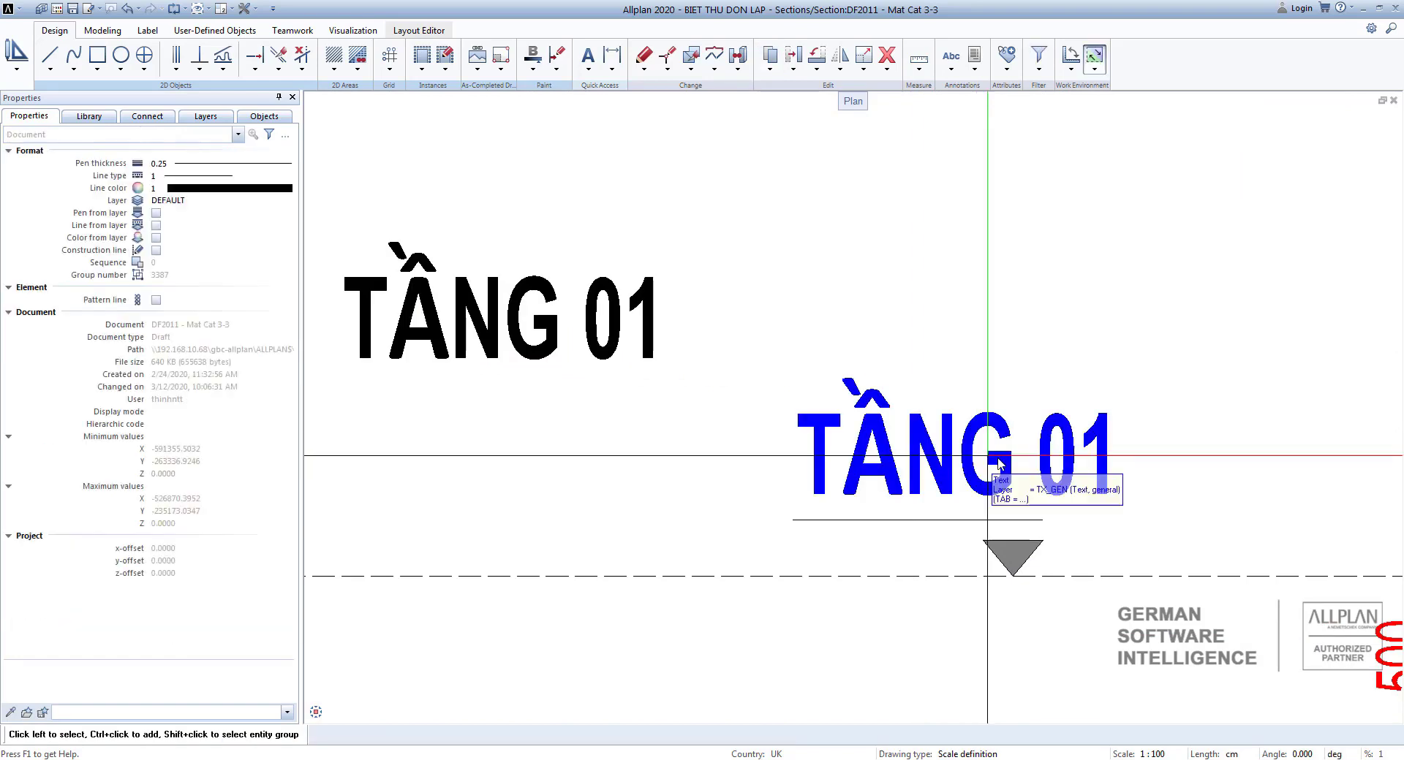
click(958, 457)
Edit the copied label and insert a ± sign at its start using the character map.
double_click(961, 454)
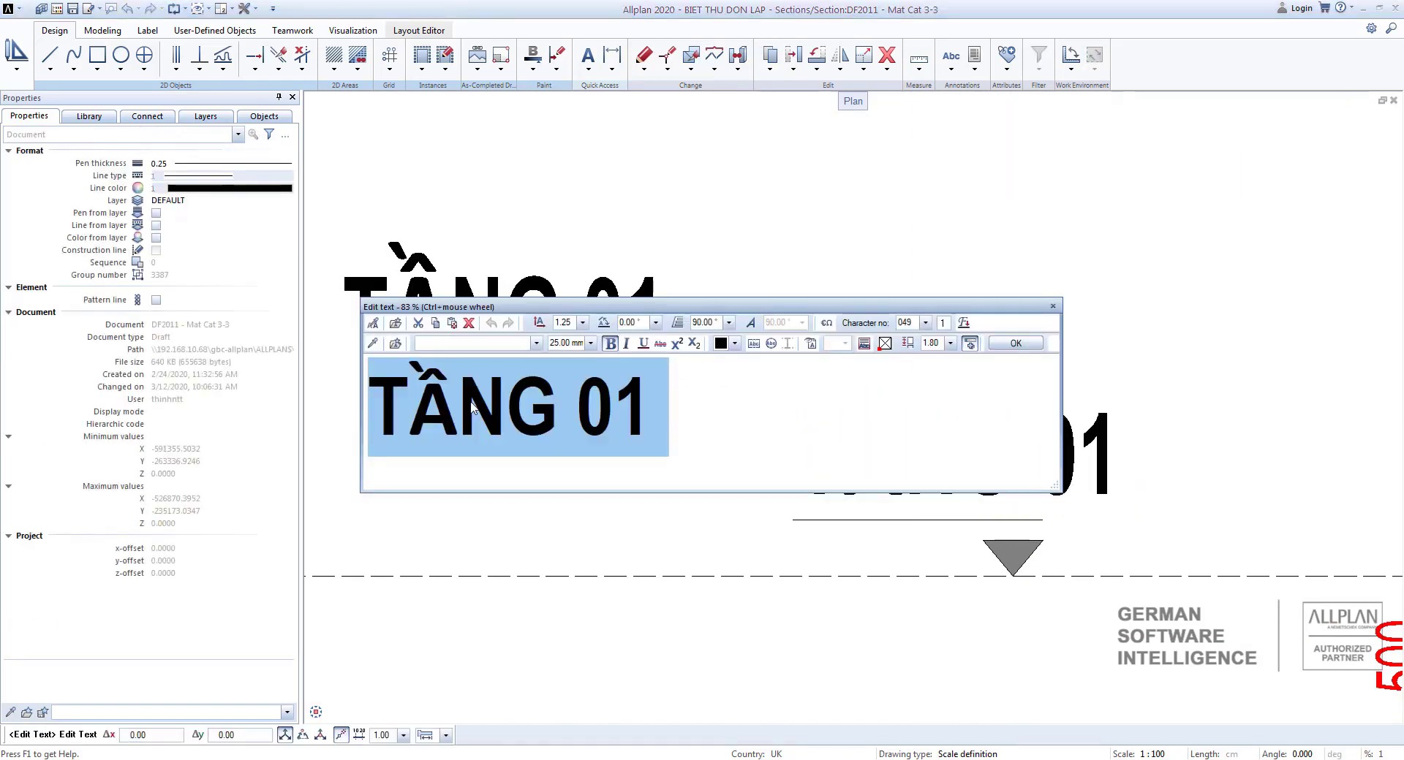
click(472, 407)
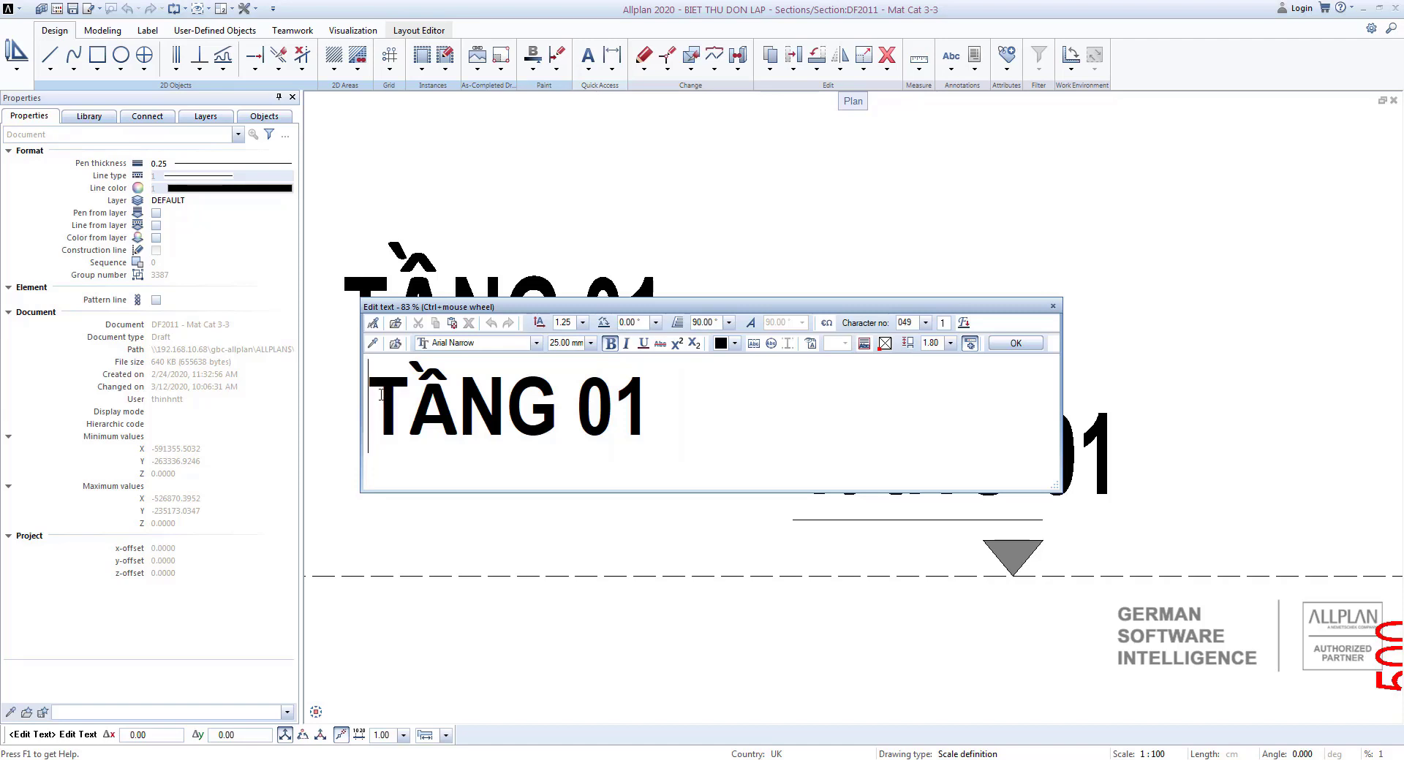
click(829, 323)
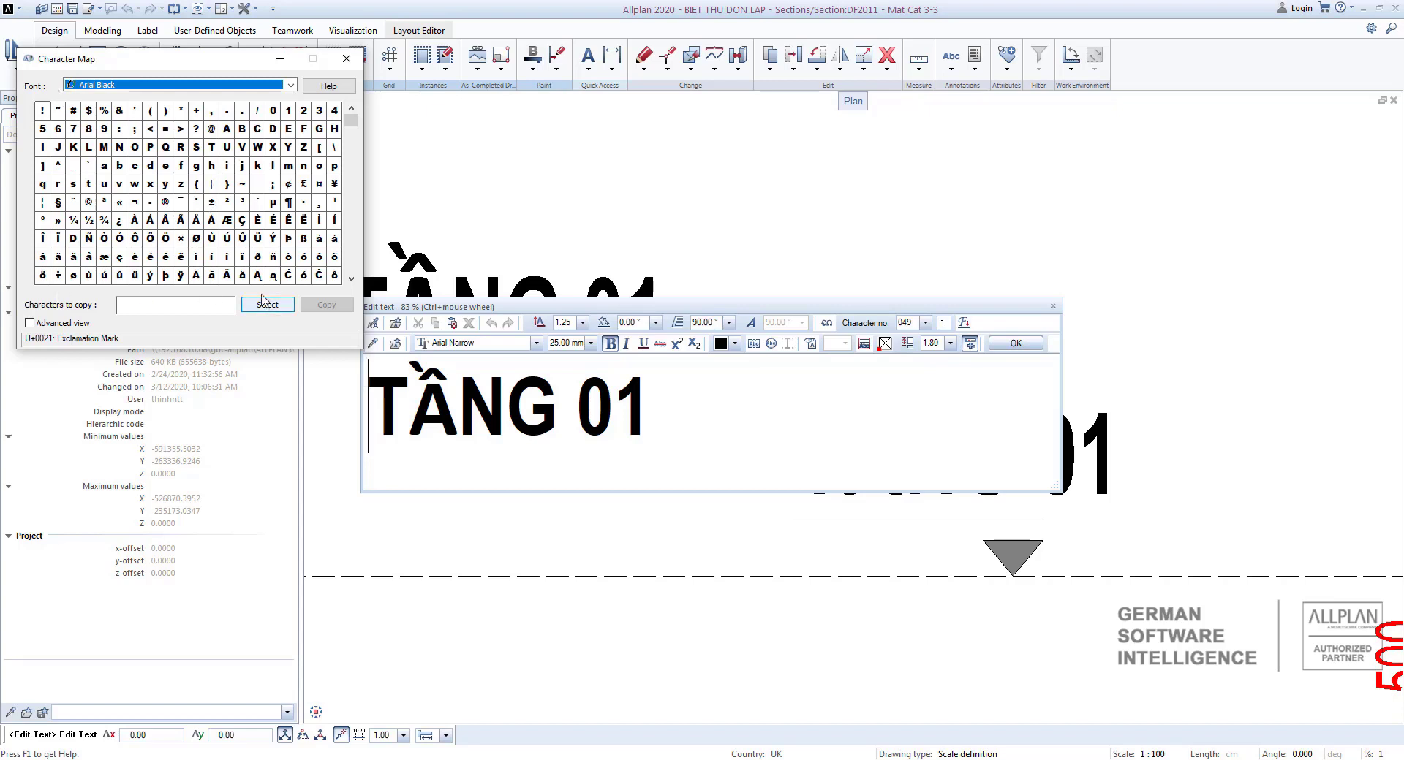
click(211, 203)
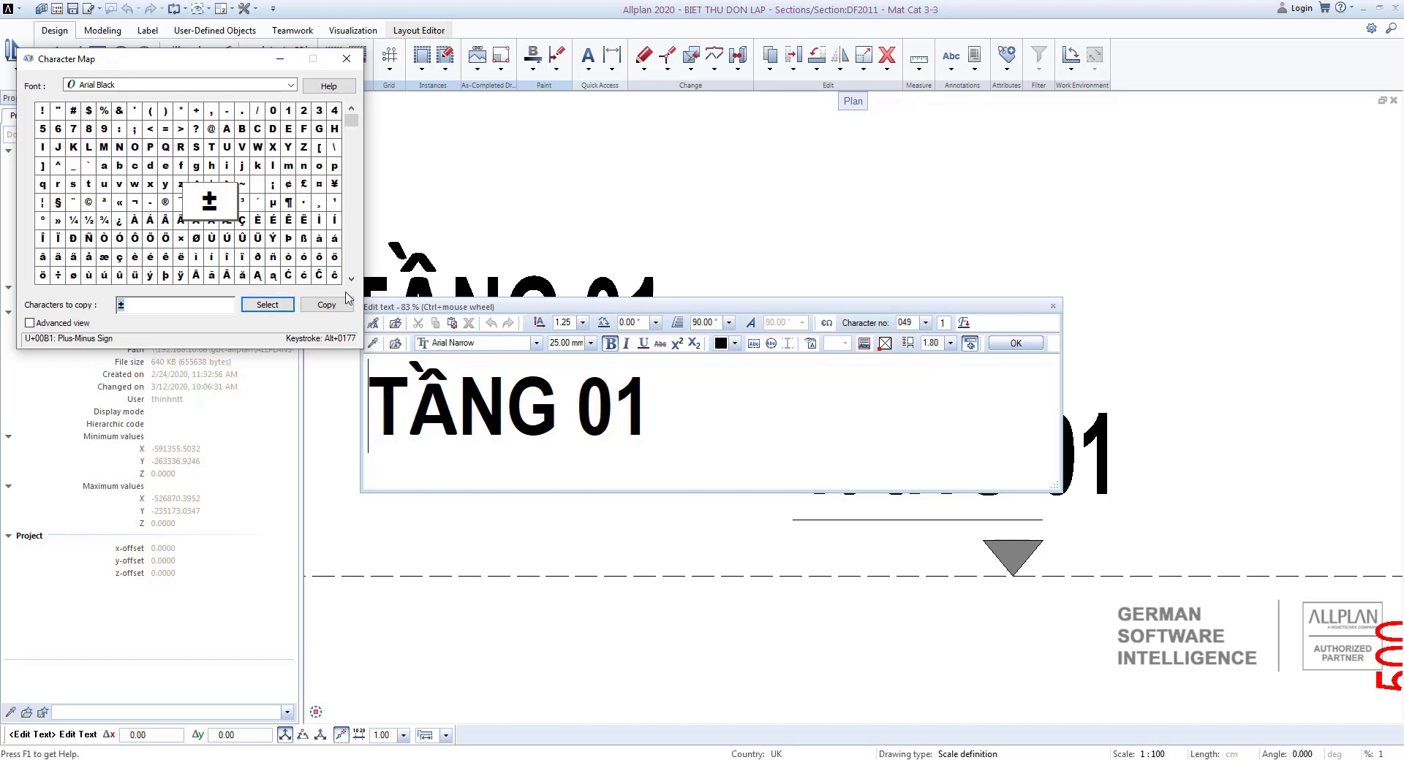
click(354, 57)
right_click(383, 391)
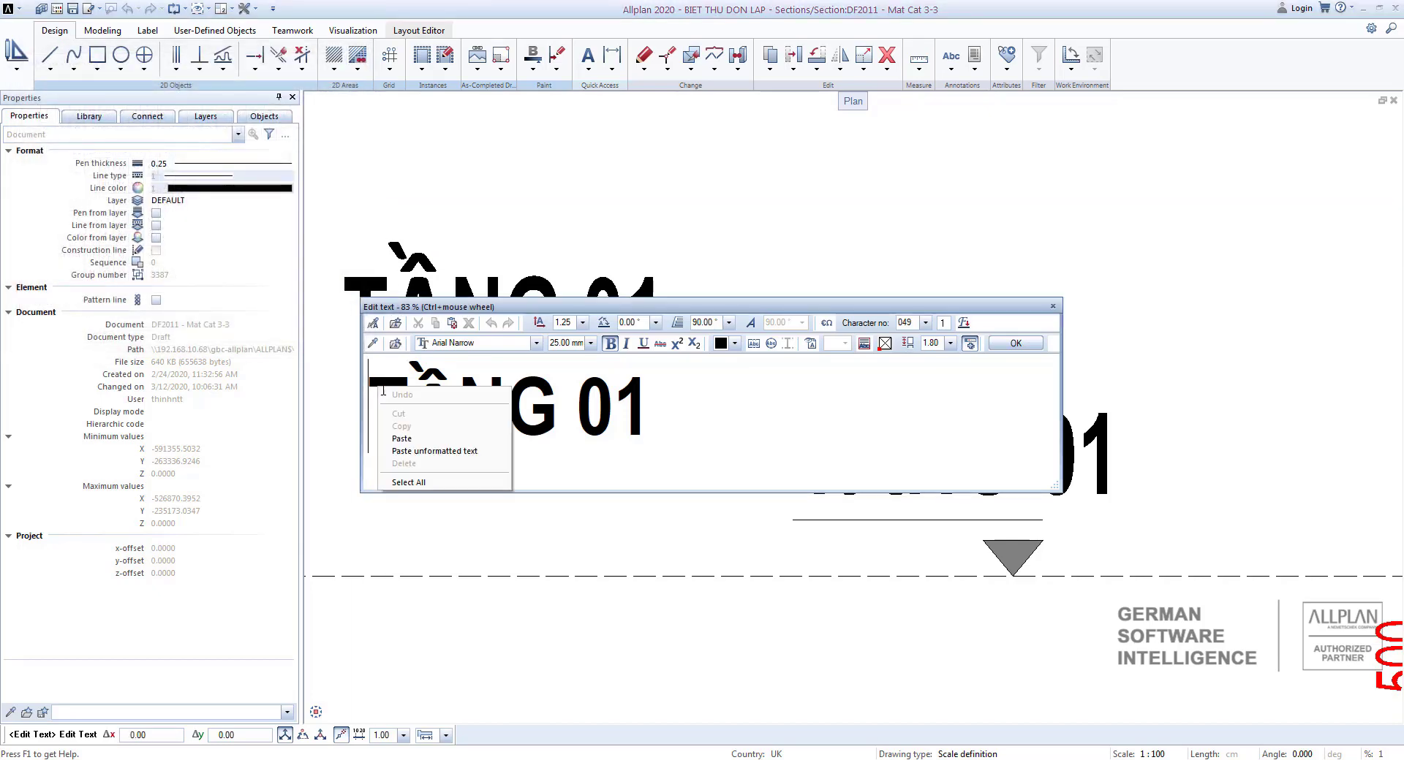
click(406, 438)
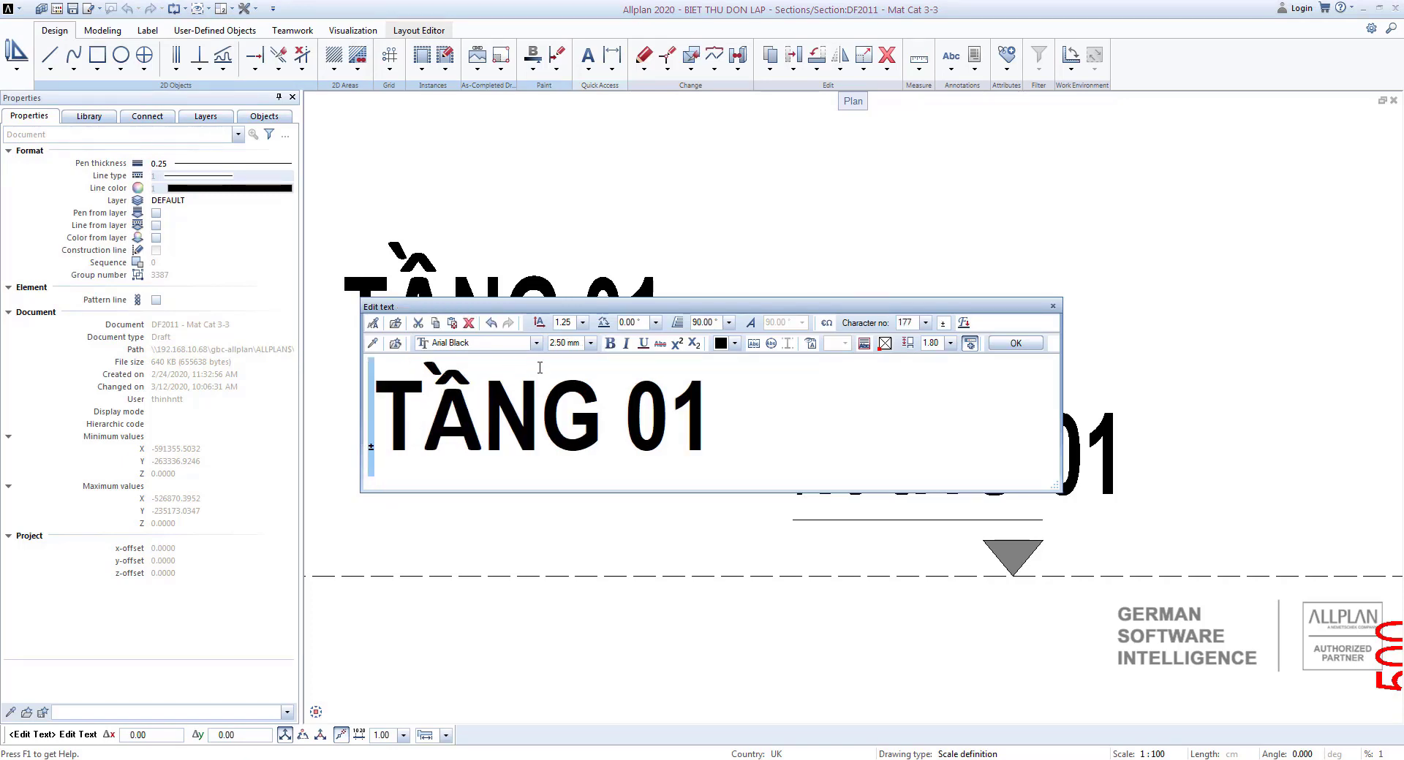
Set the ± sign to 25 mm and change the label text to ±0.000.
click(588, 344)
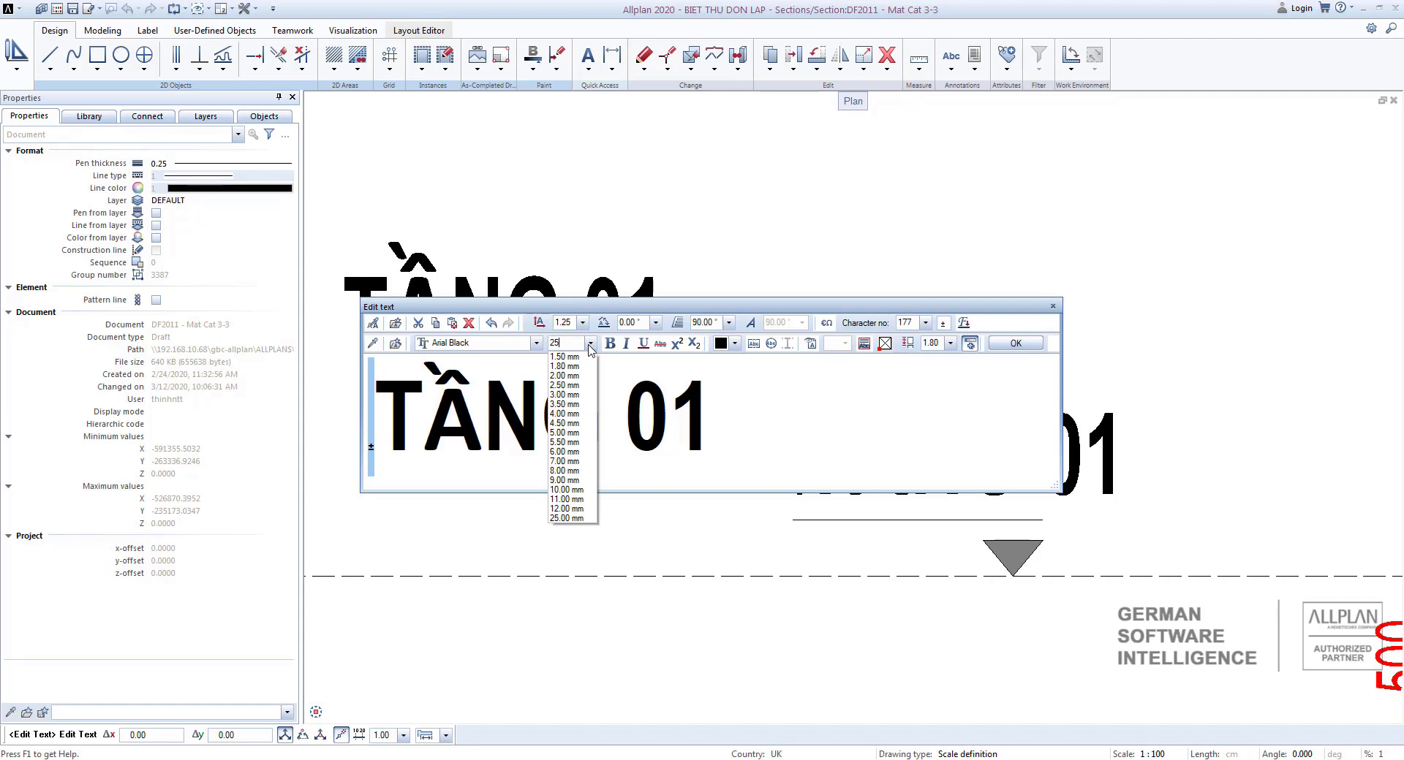
key(Return)
click(611, 409)
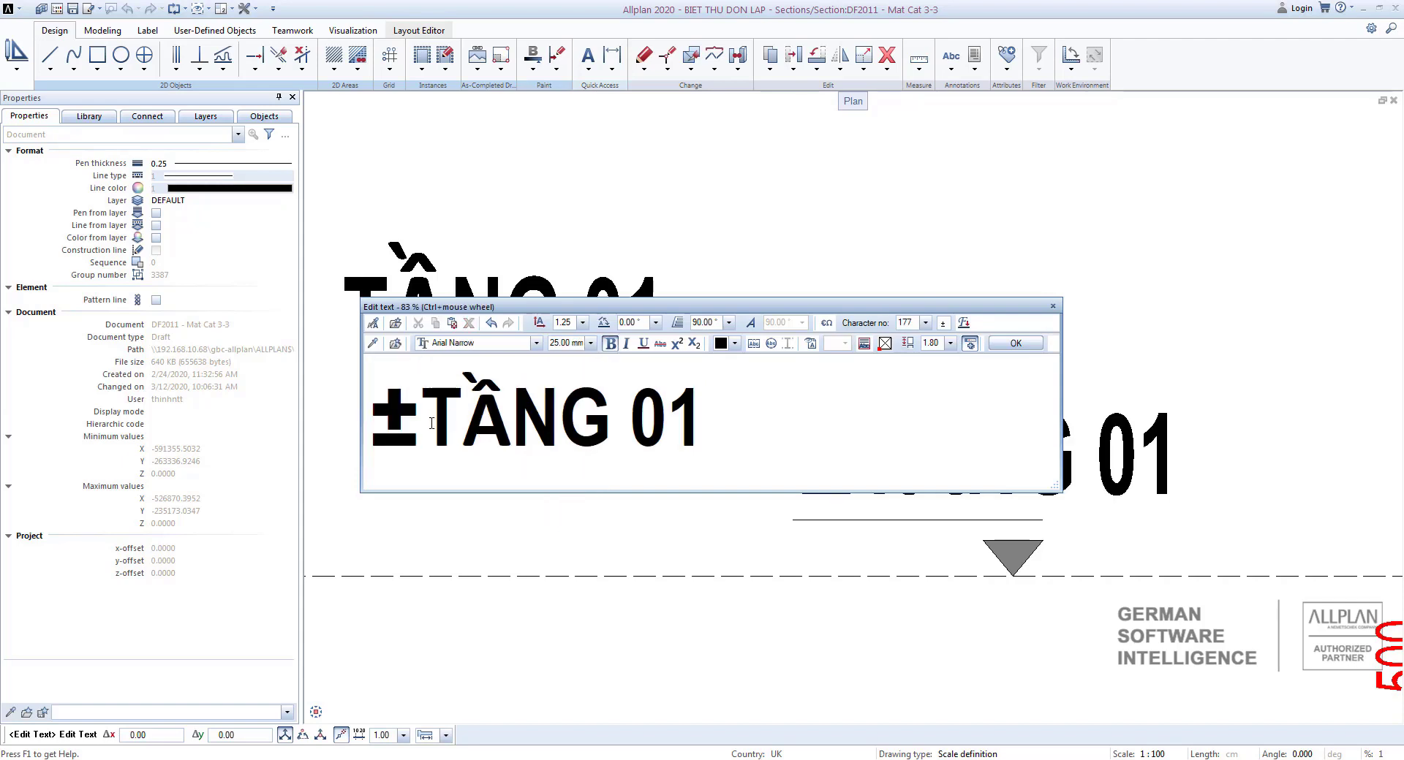
drag(431, 423, 722, 406)
text(0)
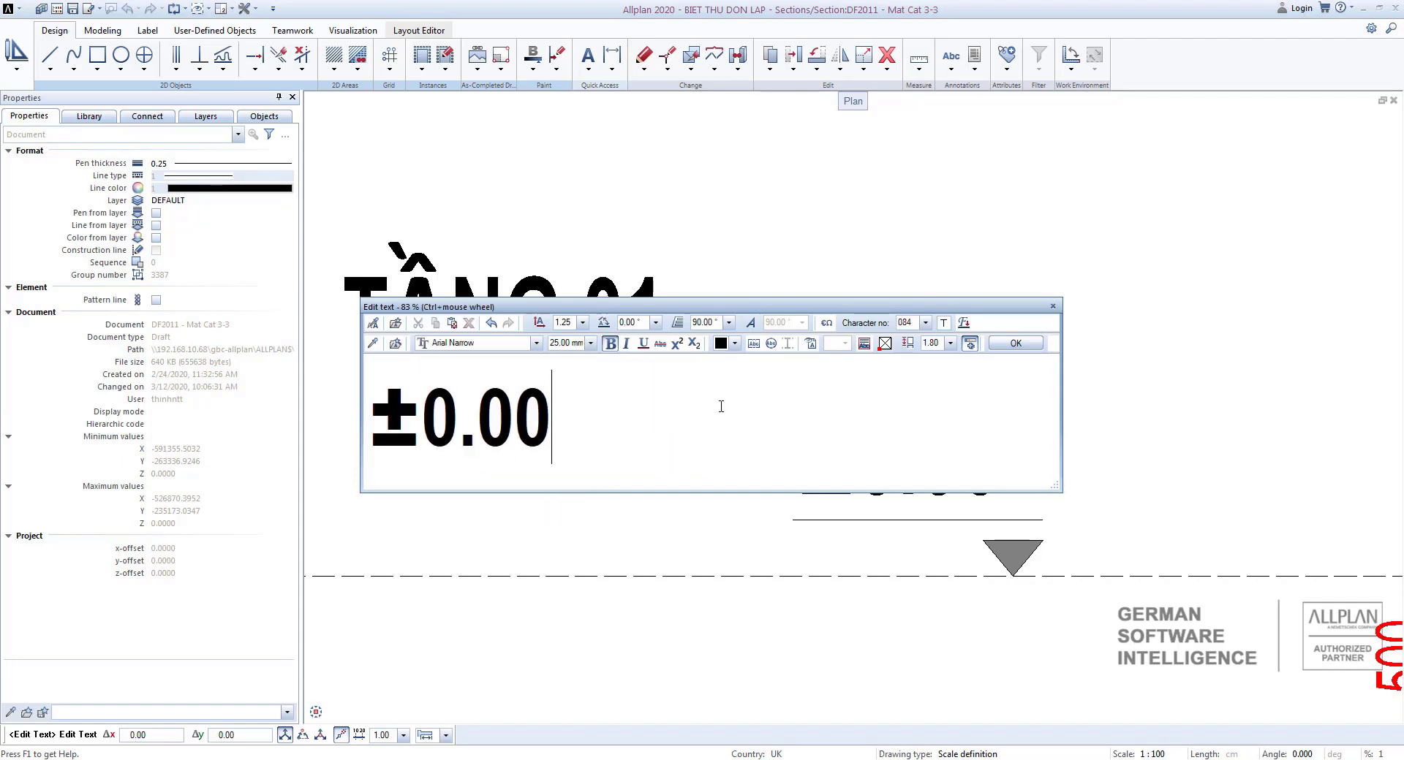
click(1015, 343)
Review the level markers placed along the section's floors.
scroll(1024, 410, down, 2)
scroll(951, 424, up, 4)
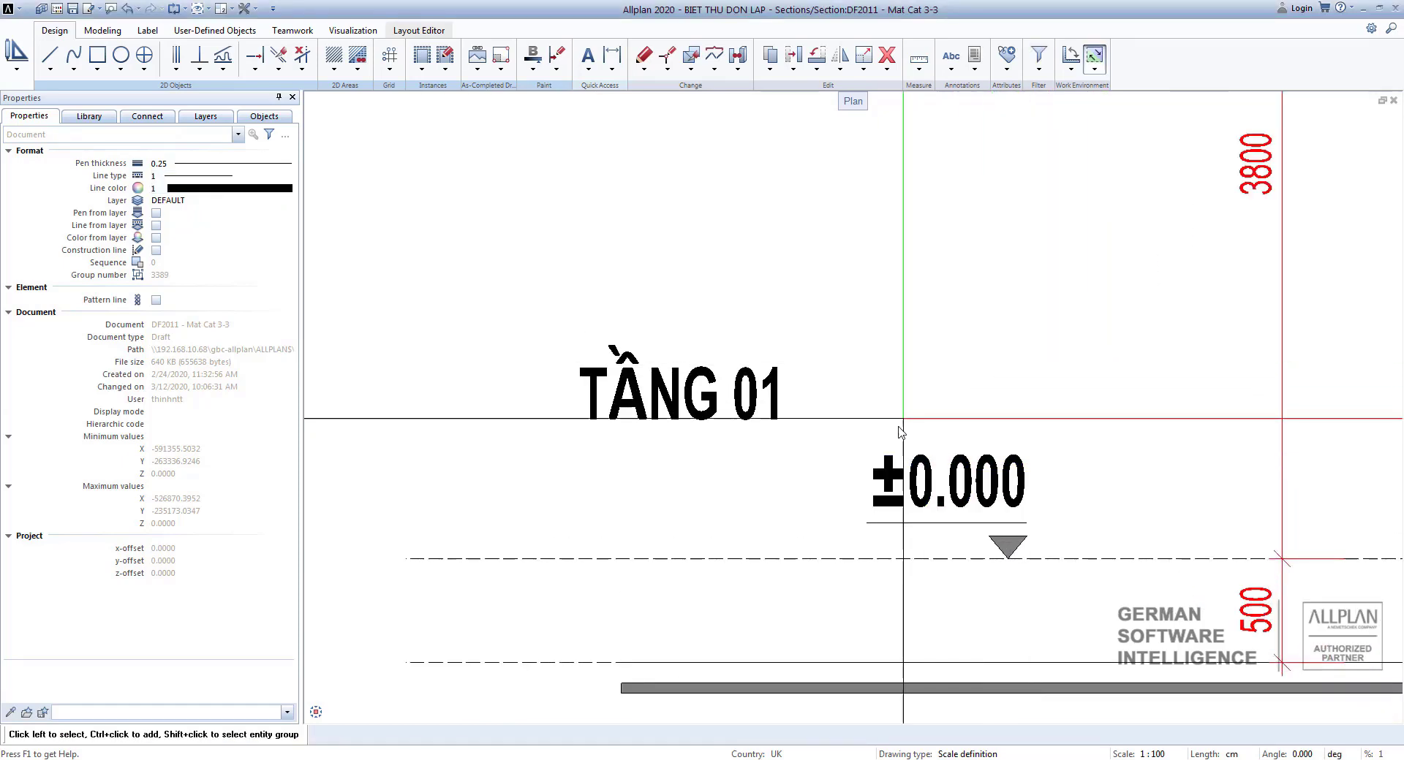
scroll(901, 433, down, 3)
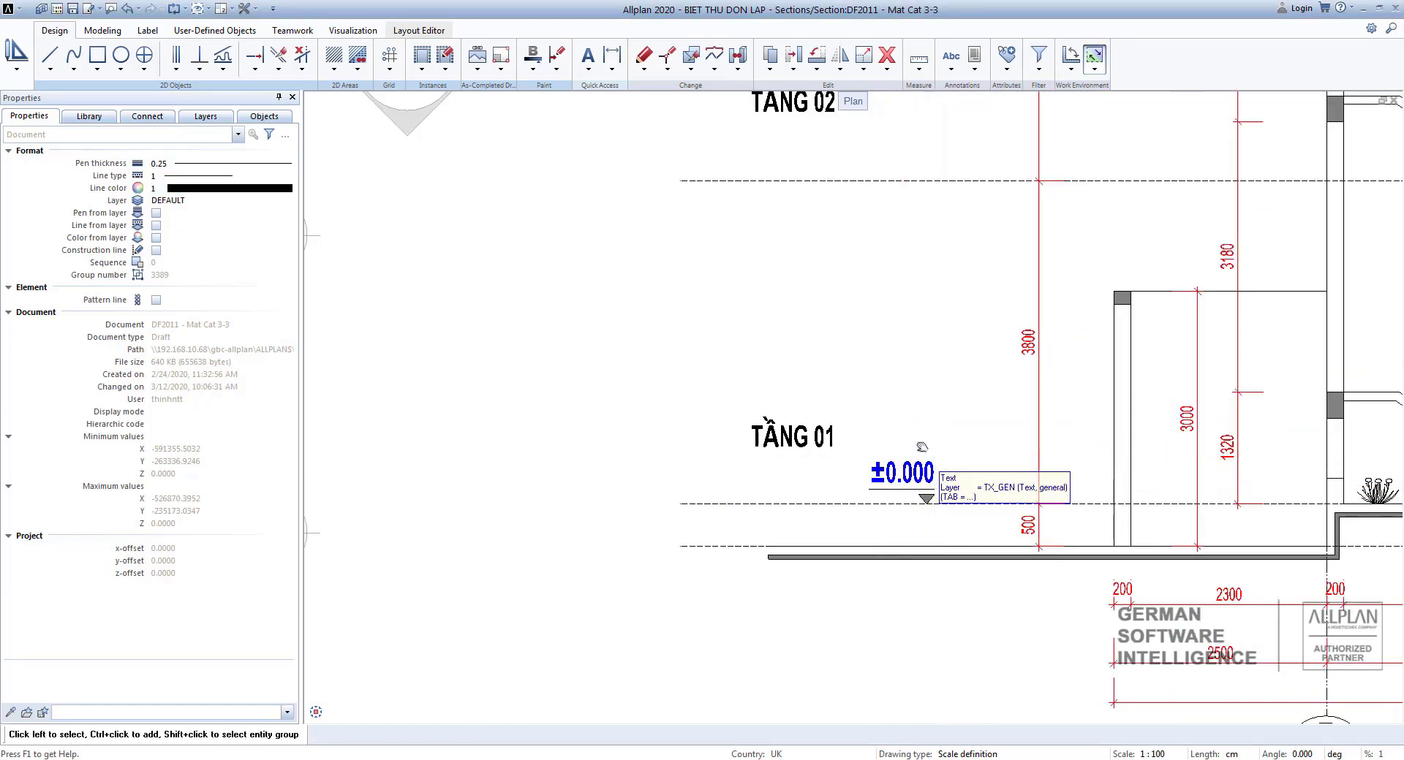
middle_drag(922, 447, 538, 370)
scroll(546, 373, down, 2)
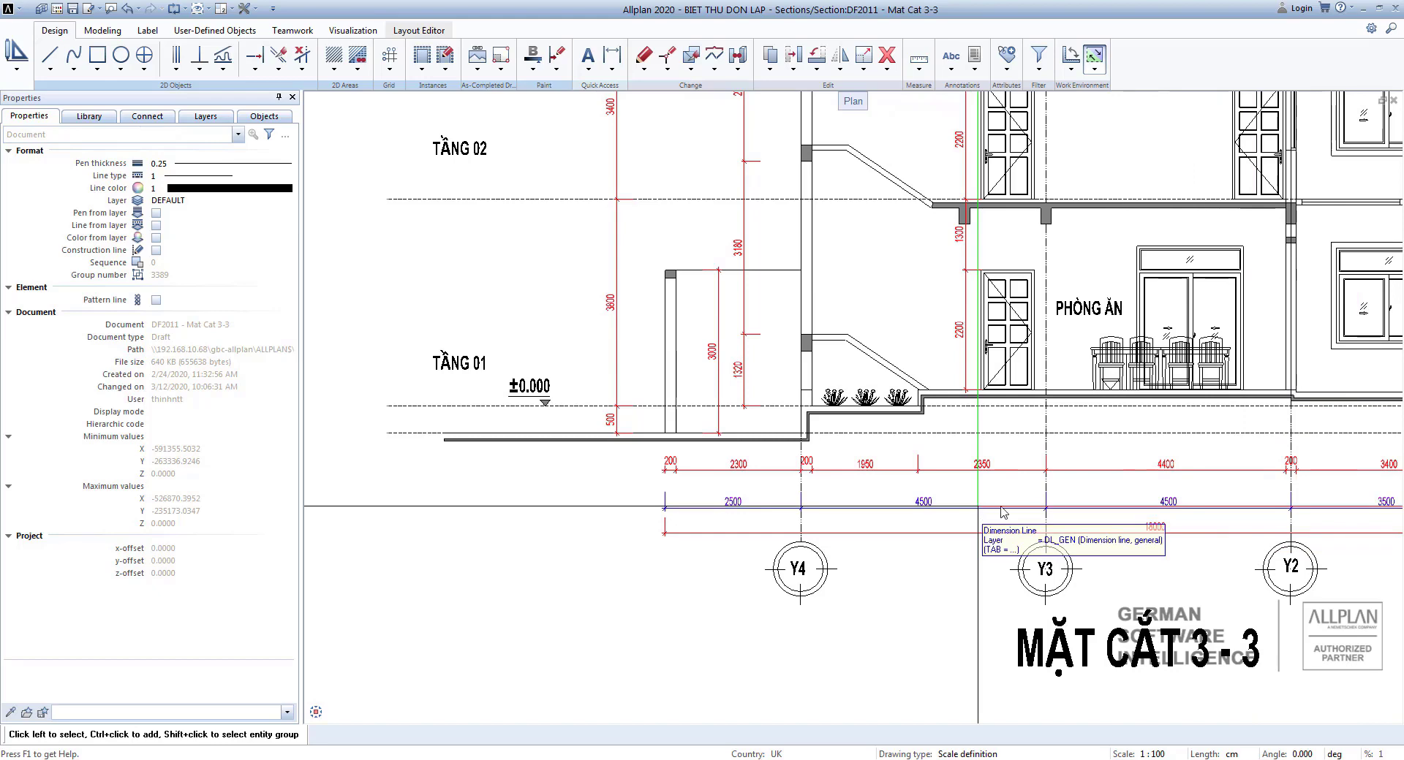
scroll(853, 355, down, 1)
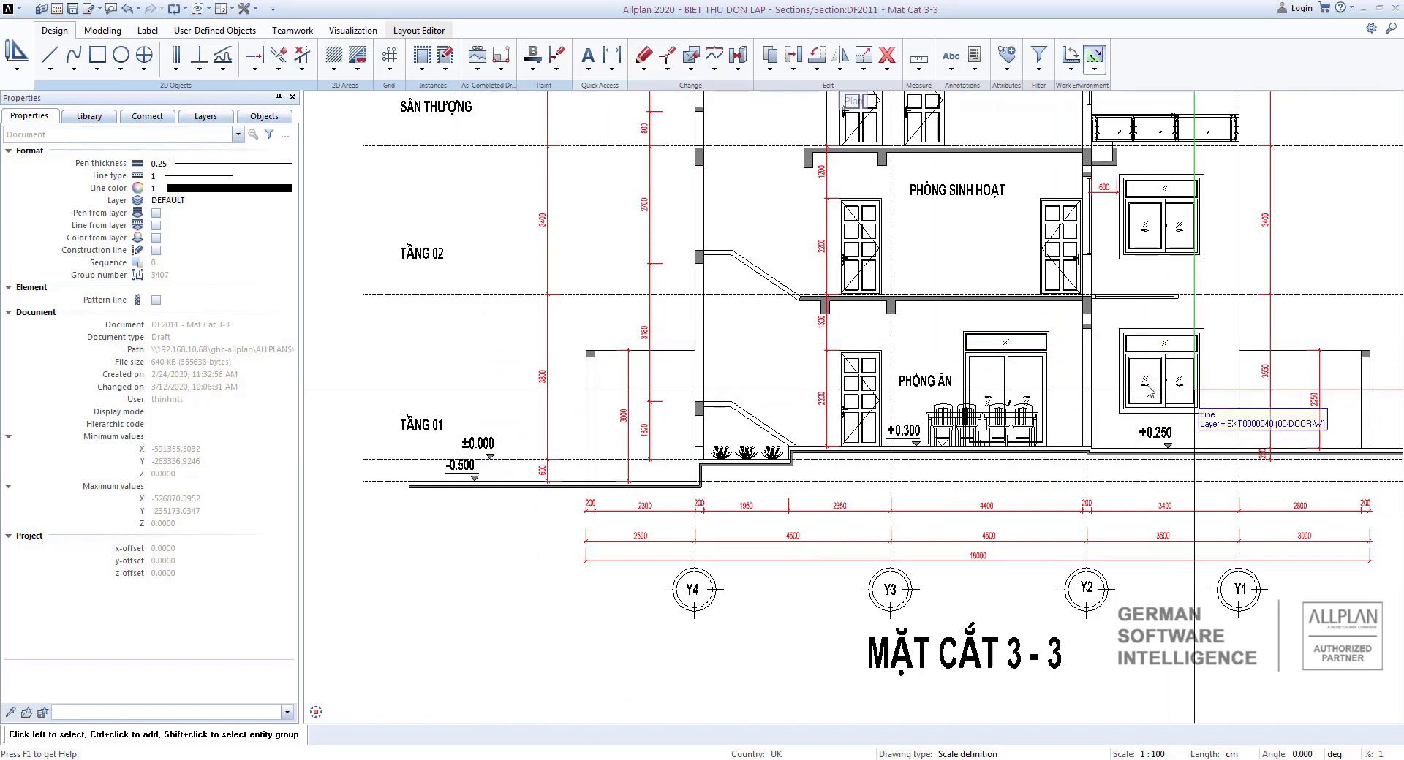
scroll(926, 527, down, 1)
middle_drag(598, 417, 574, 500)
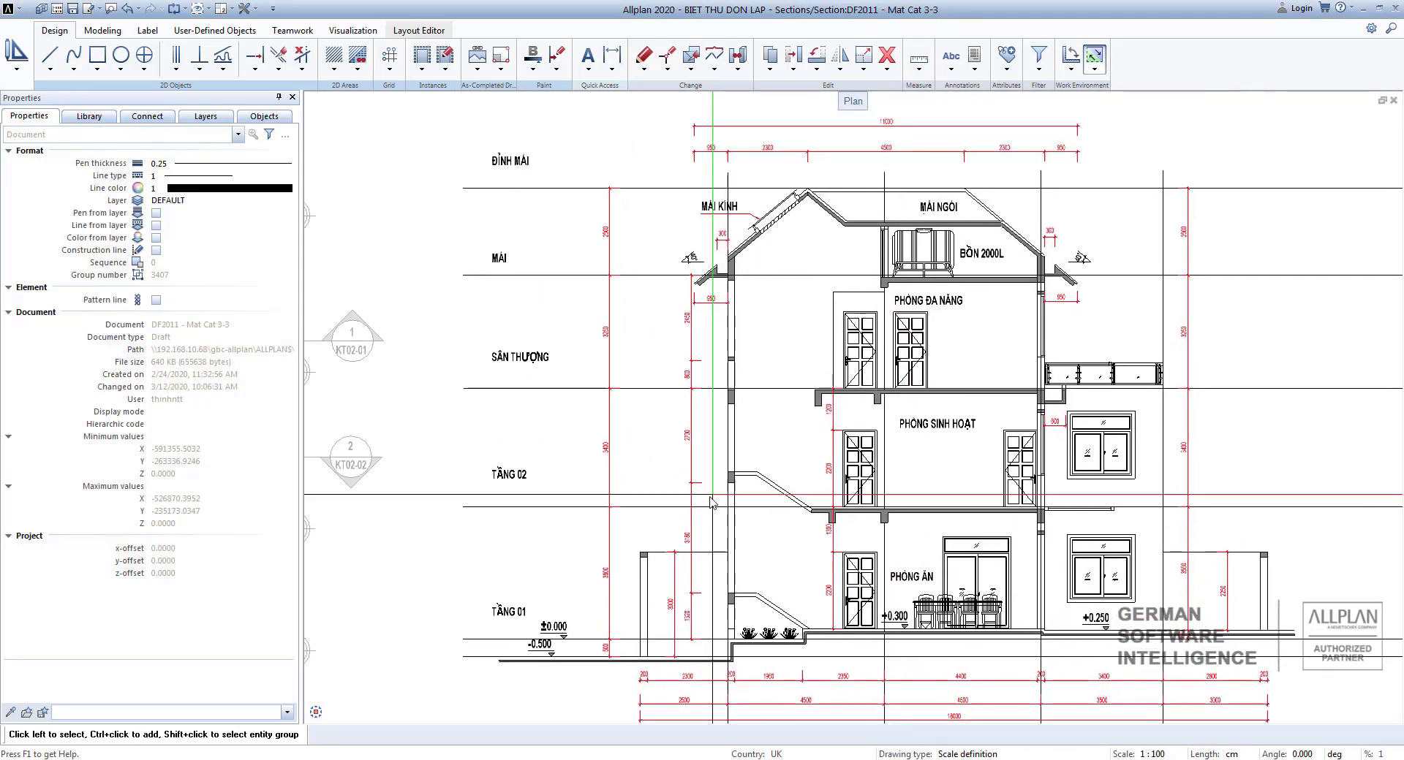